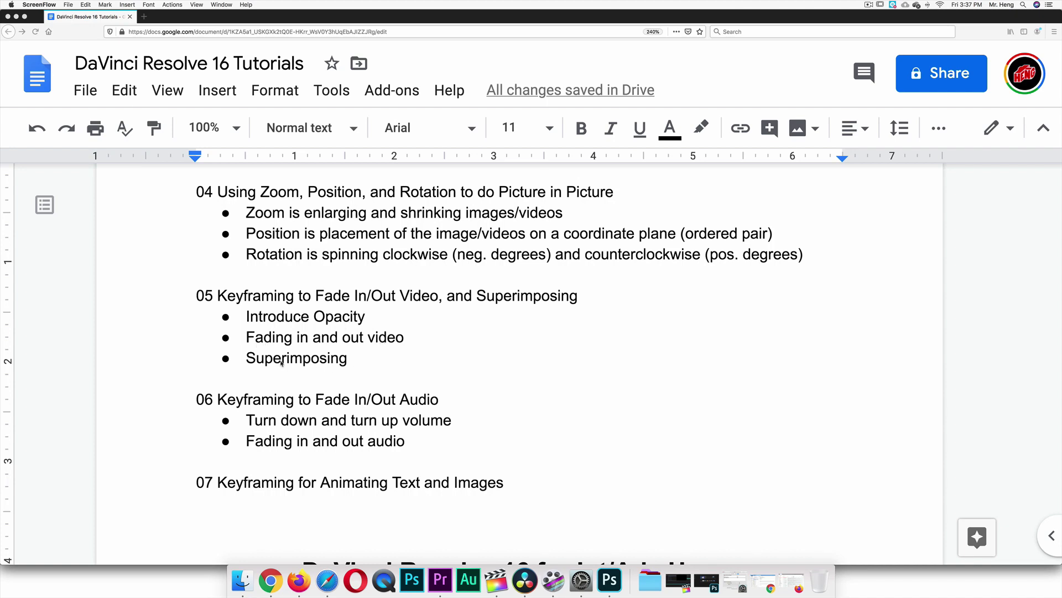
Switch from the Google Docs lesson outline to DaVinci Resolve's Edit page timeline.
{"action": "left_click", "coordinate": [530, 575]}
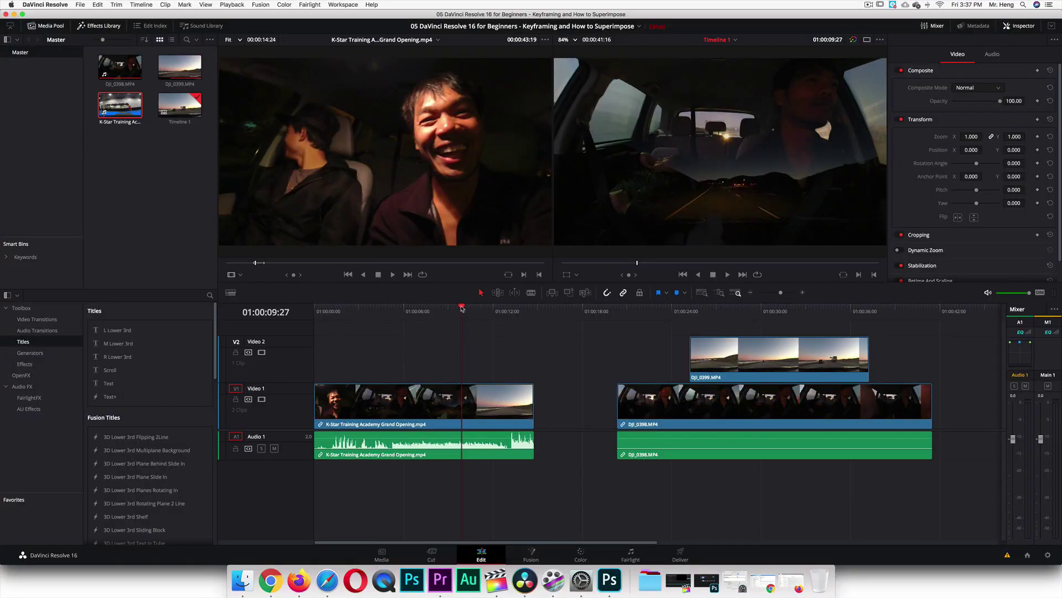
{"action": "key", "text": "Home"}
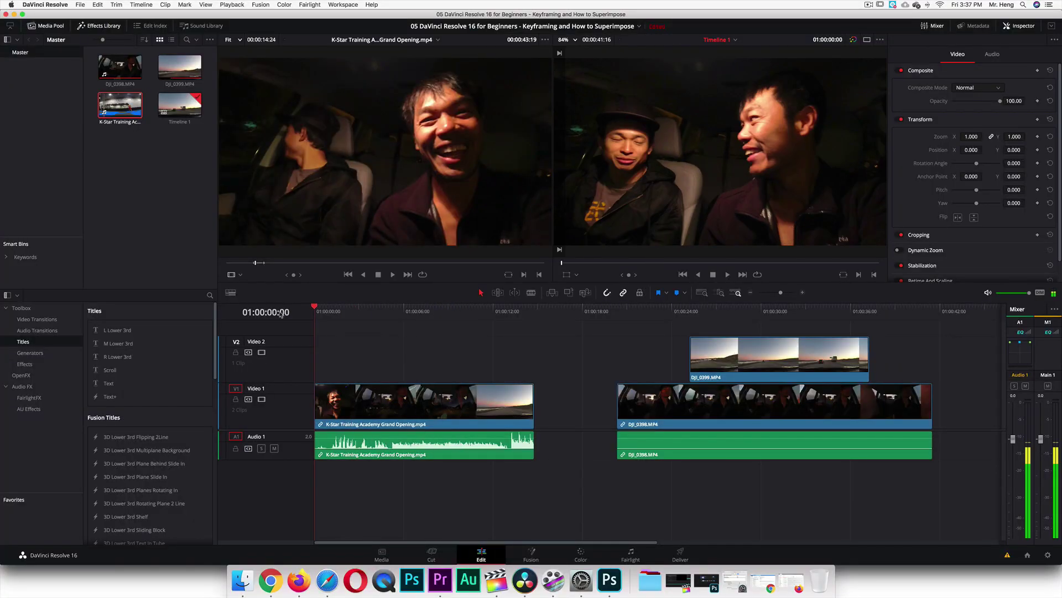
{"action": "key", "text": "space"}
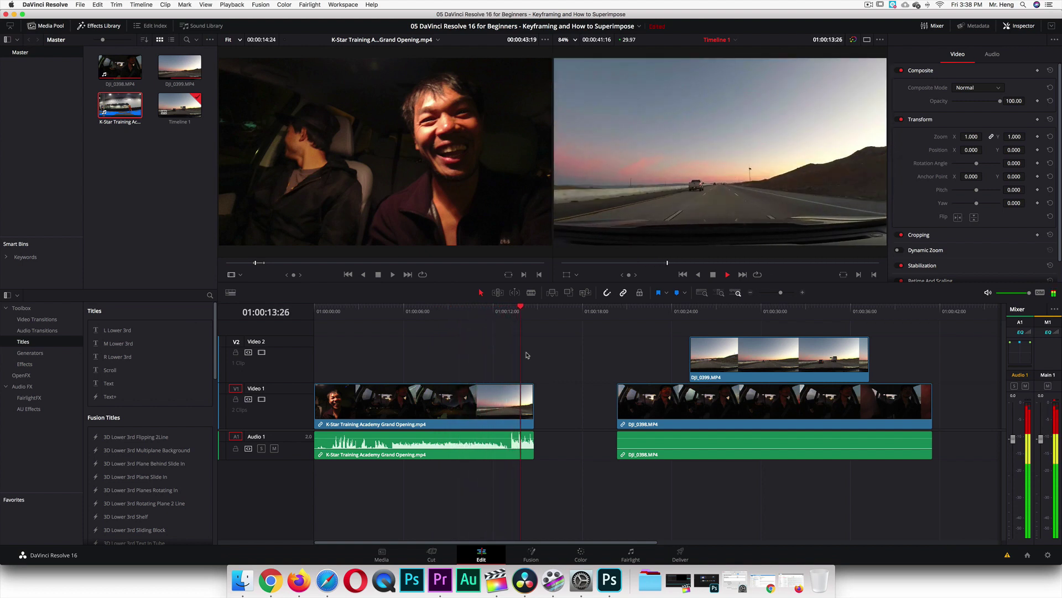
{"action": "key", "text": "space"}
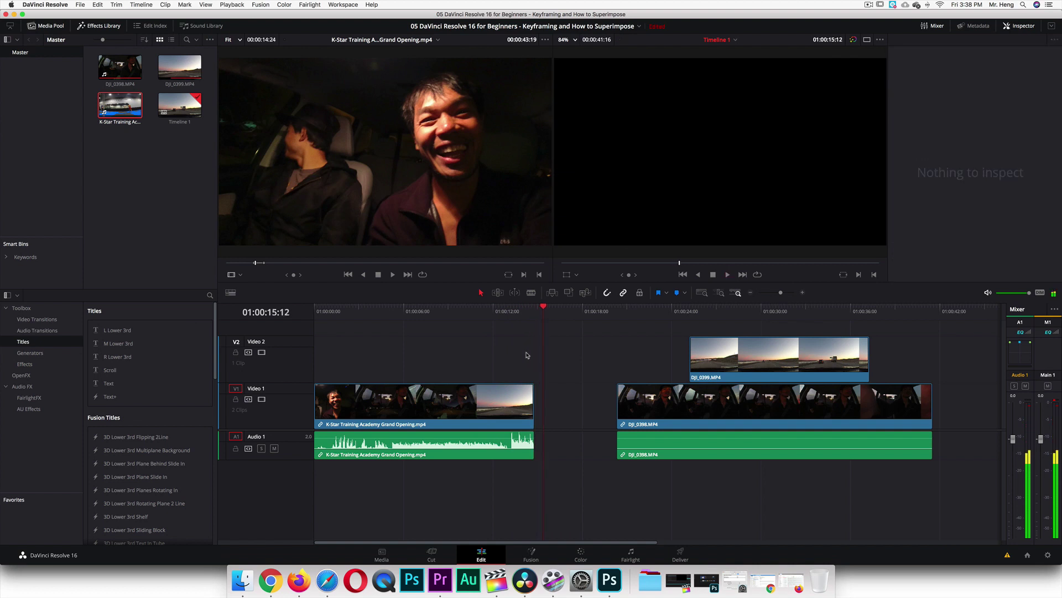
{"action": "left_click_drag", "start_coordinate": [544, 307], "coordinate": [477, 324]}
{"action": "left_click", "coordinate": [708, 150]}
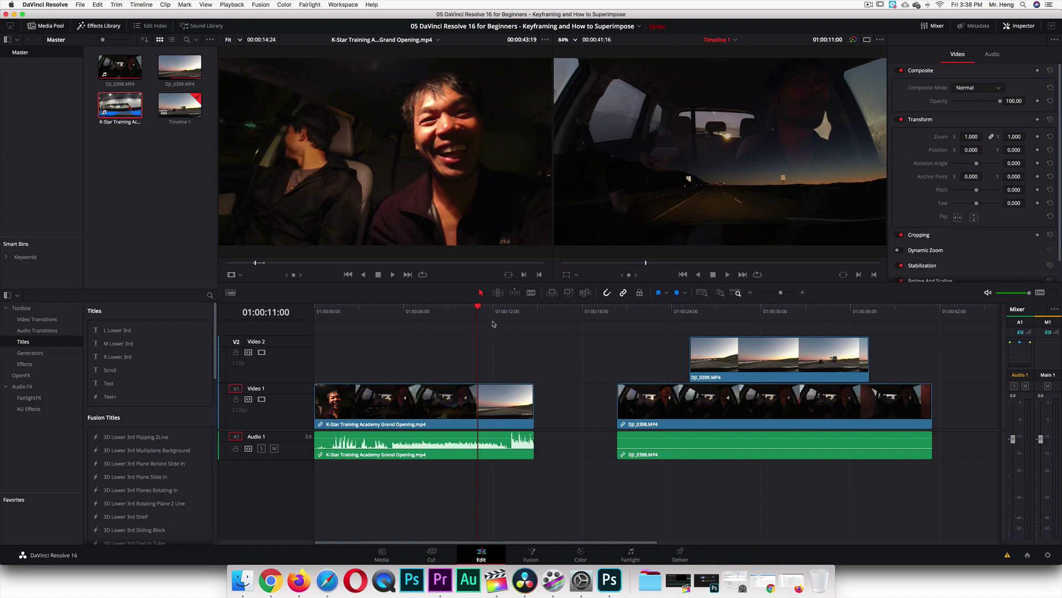
{"action": "key", "text": "space"}
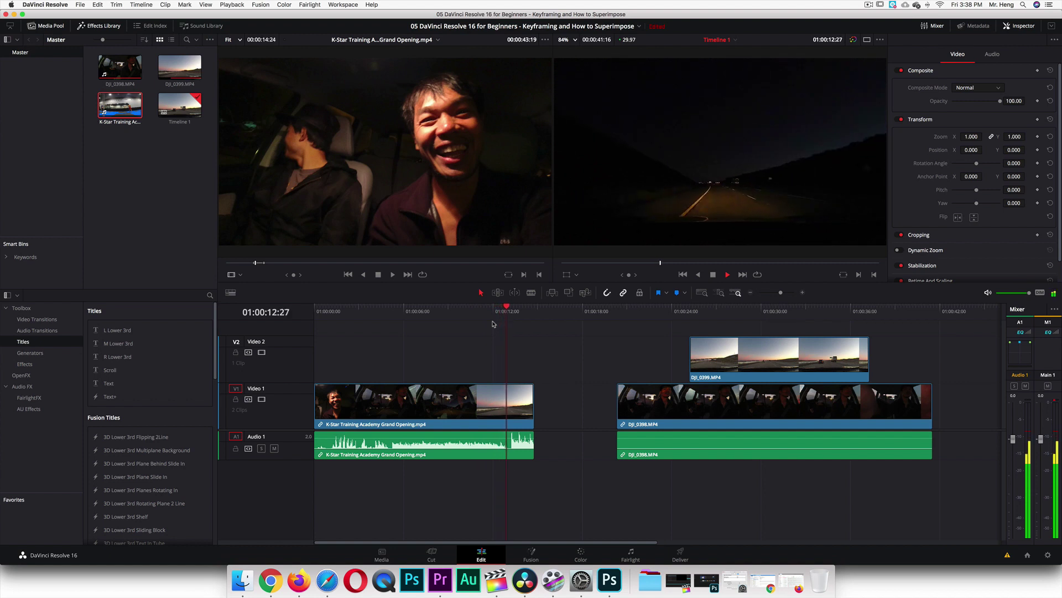
{"action": "key", "text": "space"}
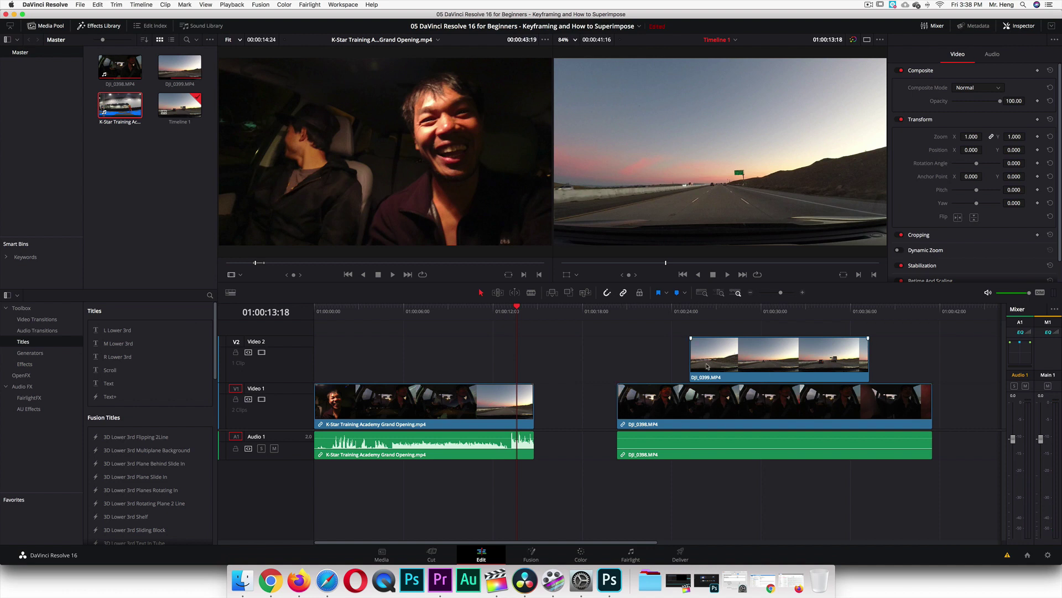
{"action": "left_click_drag", "start_coordinate": [529, 314], "coordinate": [604, 322]}
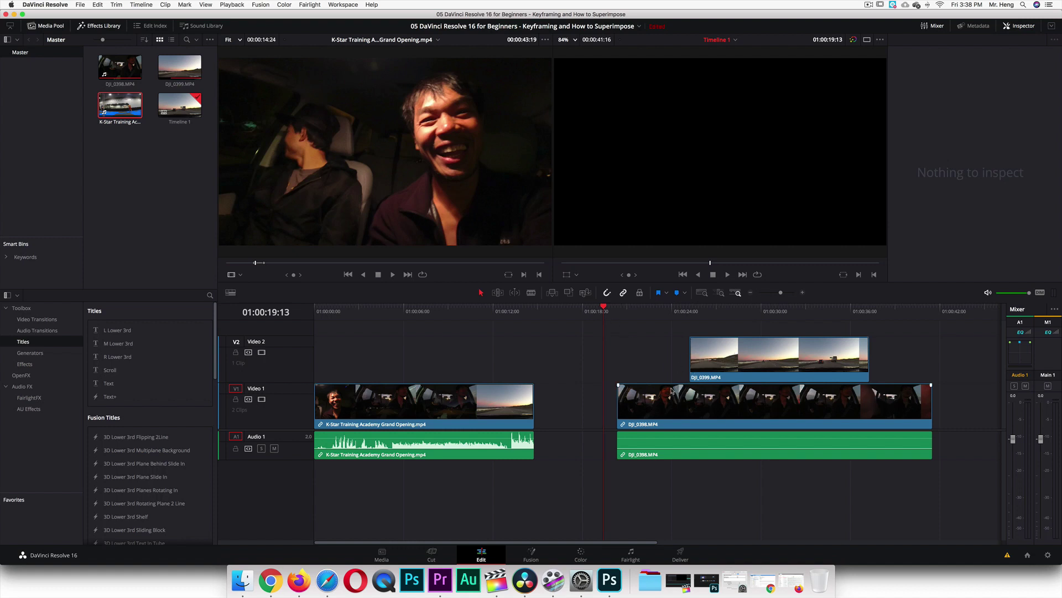
Test lowering the DJI_0398 car clip's Inspector opacity, then restore it to 100.
{"action": "left_click", "coordinate": [606, 312]}
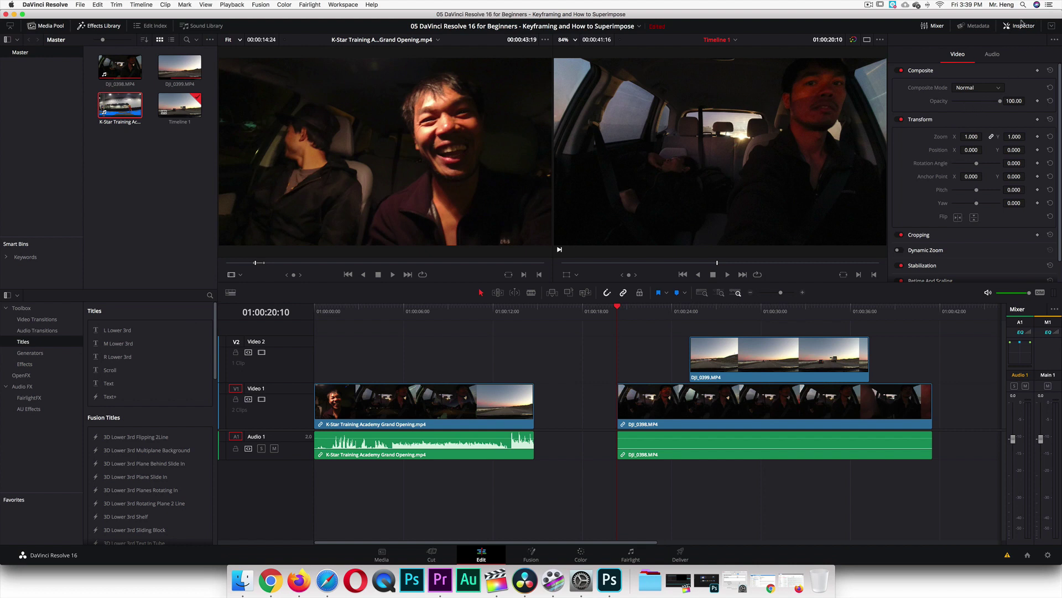
{"action": "left_click", "coordinate": [1020, 23]}
{"action": "left_click", "coordinate": [1021, 22]}
{"action": "left_click_drag", "start_coordinate": [1000, 103], "coordinate": [949, 101]}
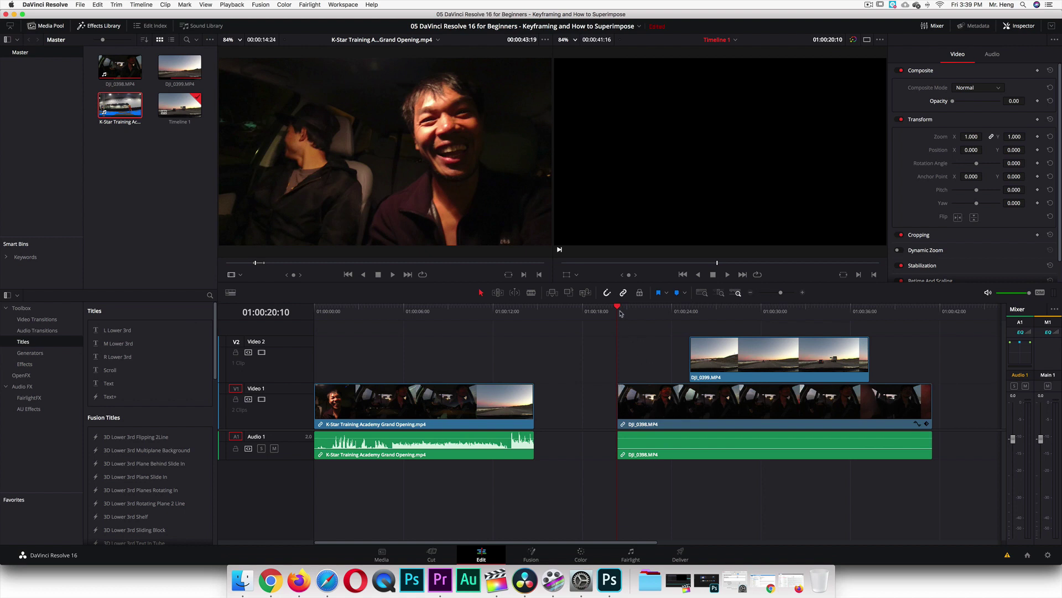
{"action": "left_click_drag", "start_coordinate": [618, 307], "coordinate": [740, 332]}
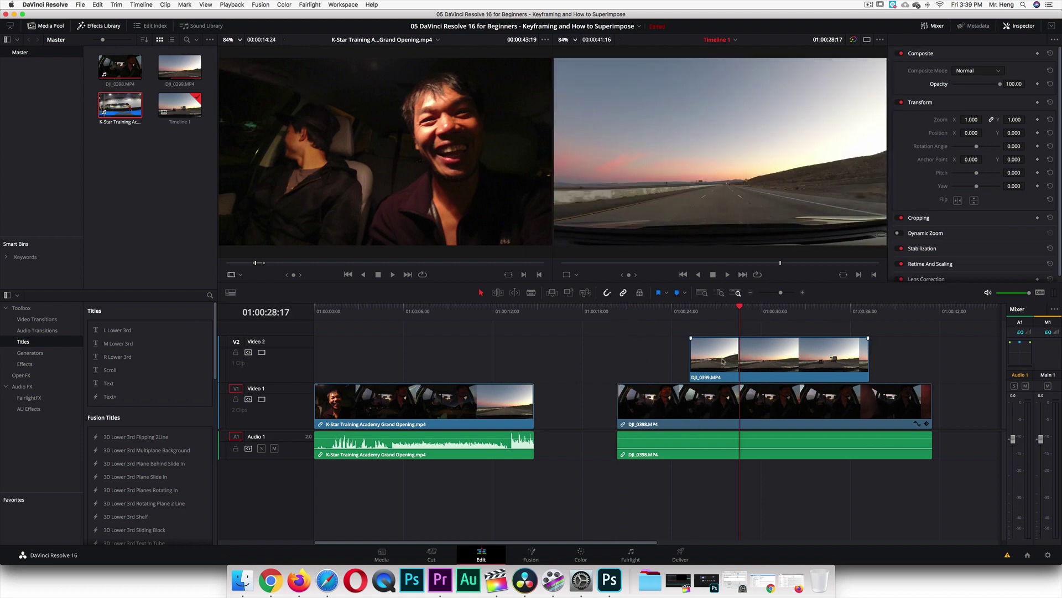
{"action": "left_click", "coordinate": [705, 402]}
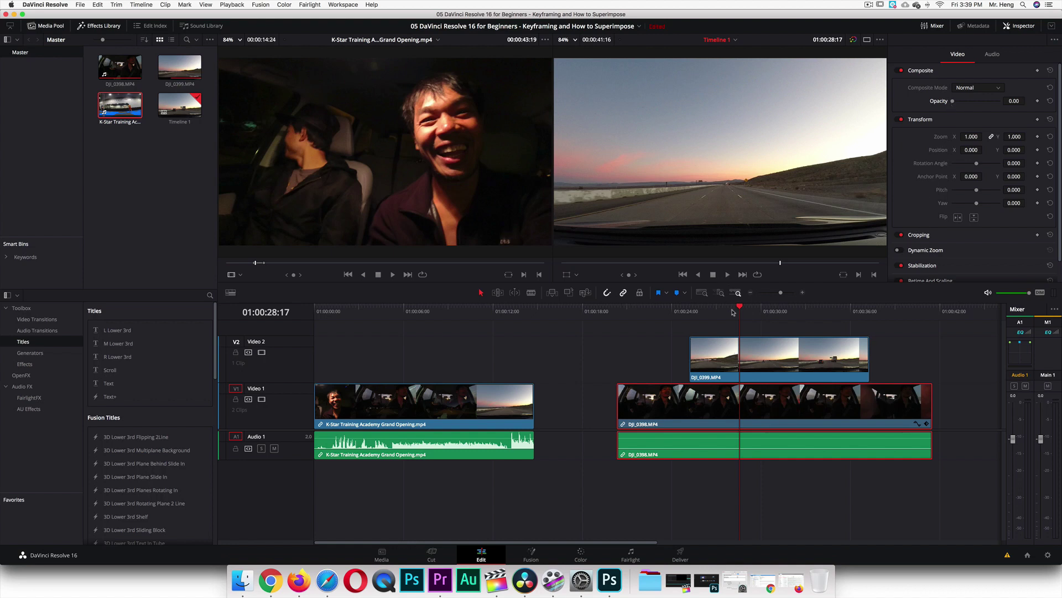
{"action": "left_click_drag", "start_coordinate": [714, 311], "coordinate": [650, 329]}
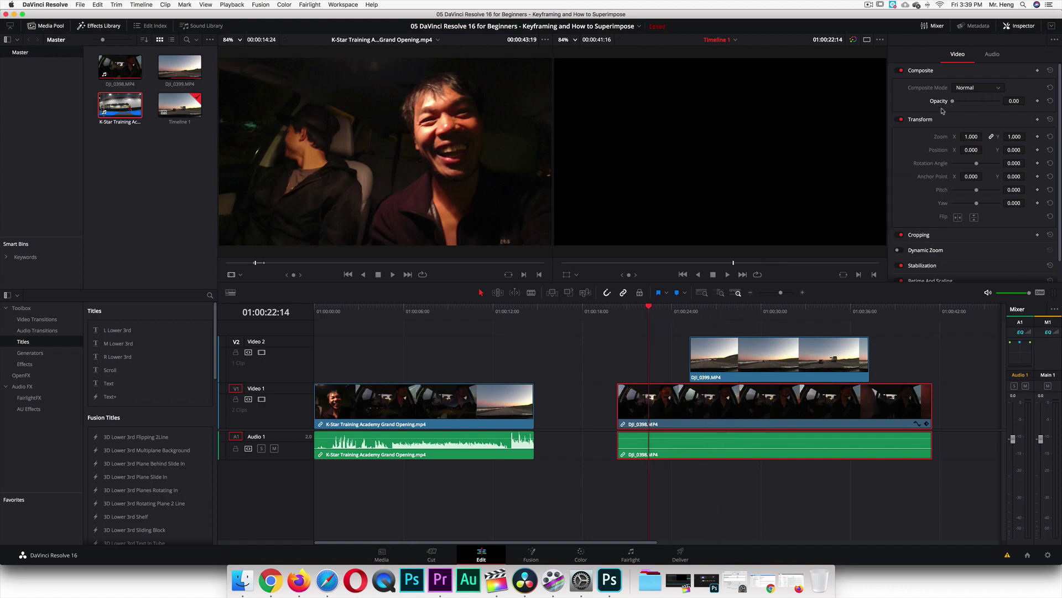
{"action": "left_click_drag", "start_coordinate": [952, 102], "coordinate": [1018, 103]}
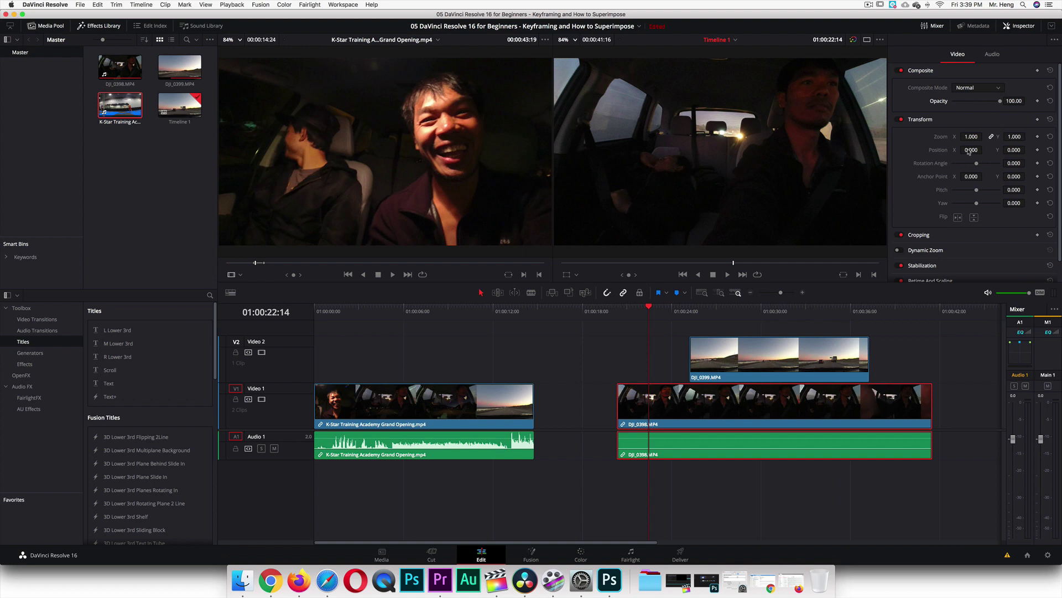
Select the DJI_0399 road clip on V2 and lower its opacity to 29.57.
{"action": "left_click_drag", "start_coordinate": [649, 310], "coordinate": [731, 310]}
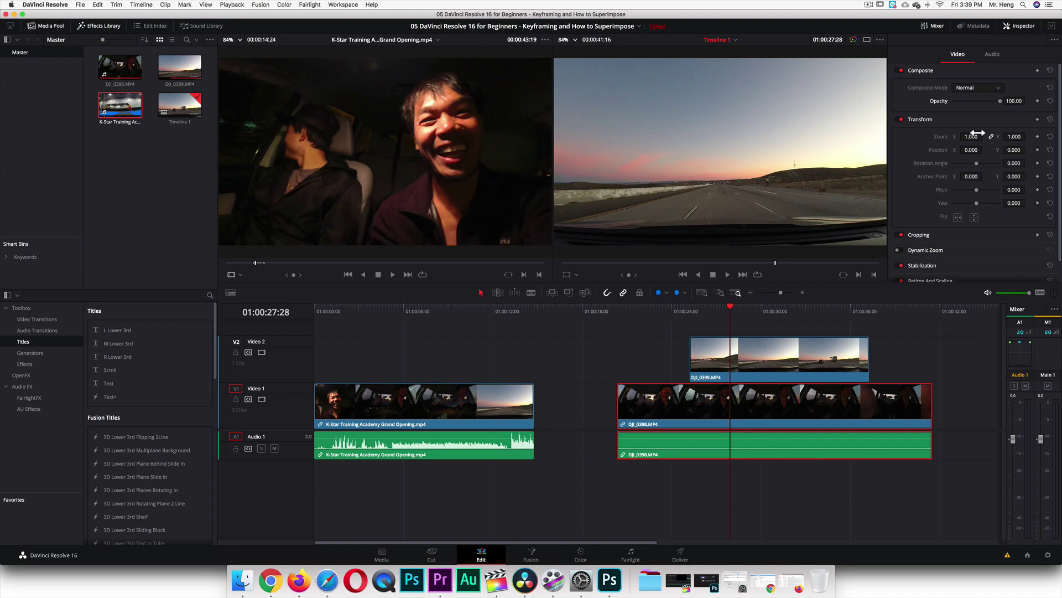
{"action": "left_click", "coordinate": [774, 360]}
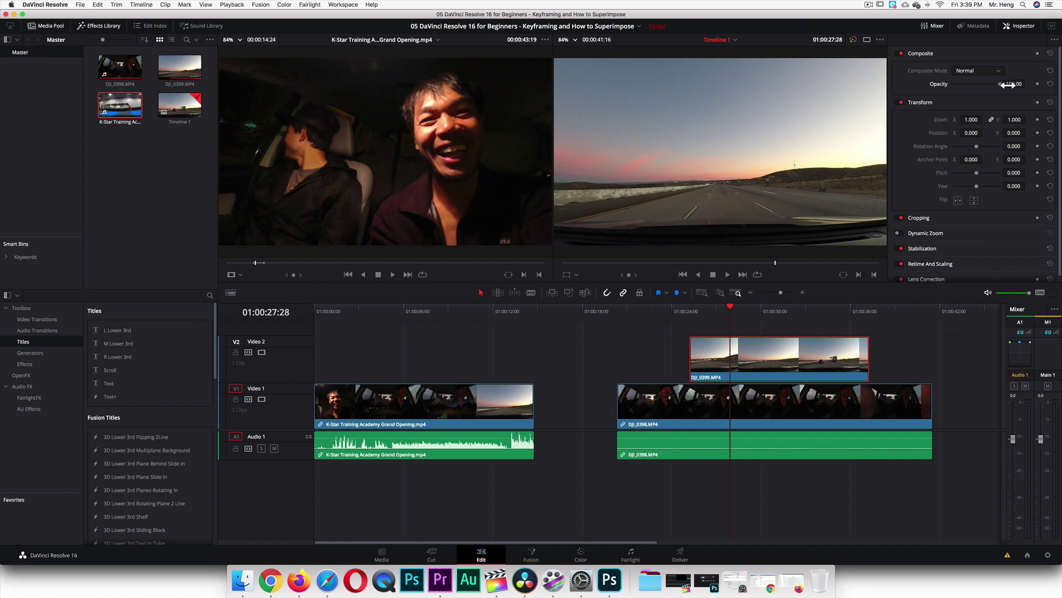
{"action": "left_click_drag", "start_coordinate": [1001, 87], "coordinate": [967, 89]}
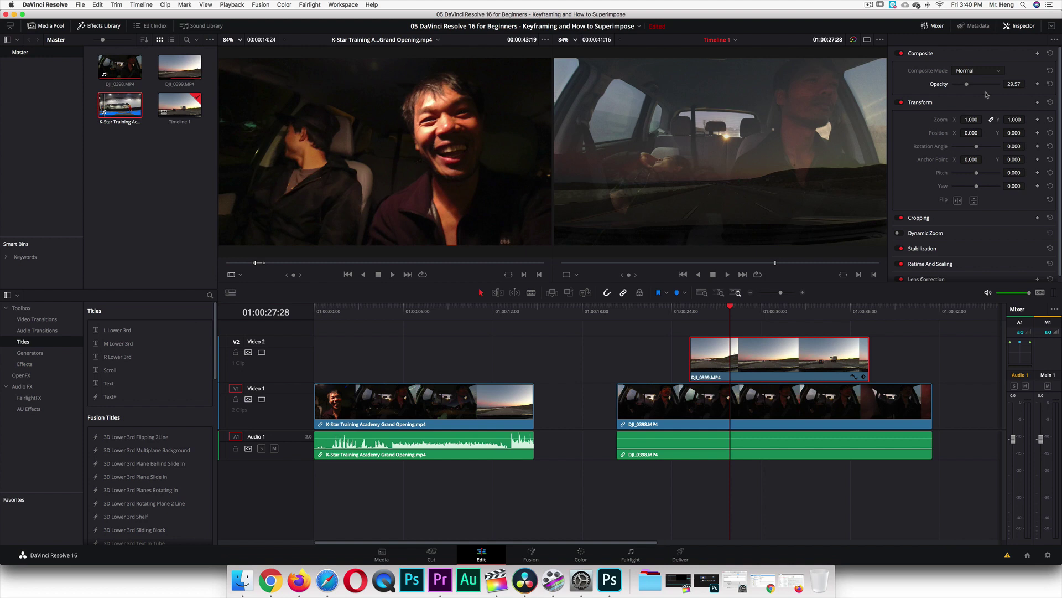
Reset the road clip to 100, then keyframe the DJI_0398 car clip at 0 opacity at its start.
{"action": "double_click", "coordinate": [968, 86]}
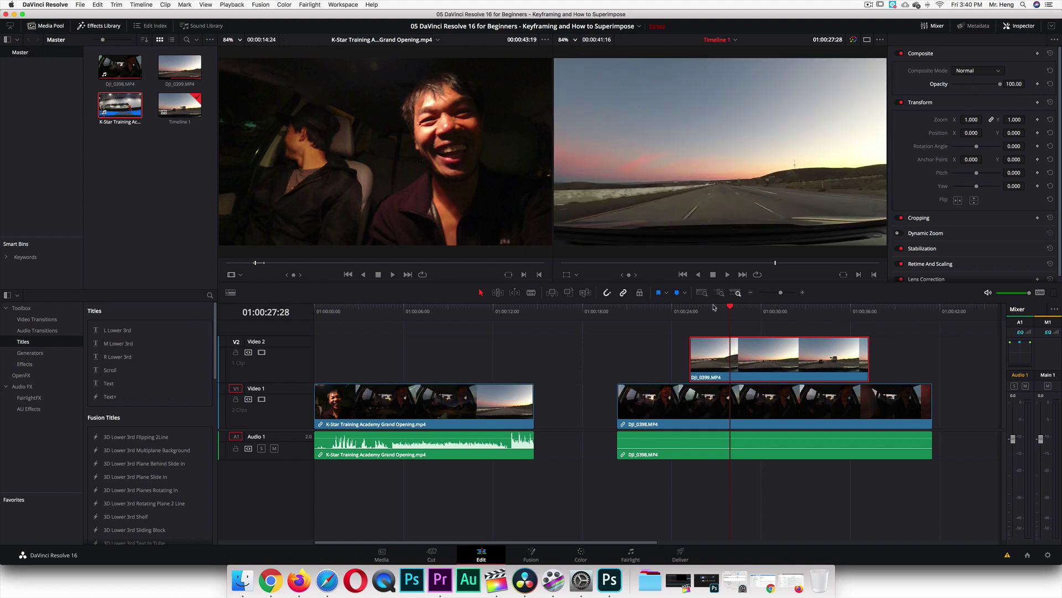
{"action": "left_click_drag", "start_coordinate": [729, 308], "coordinate": [618, 311]}
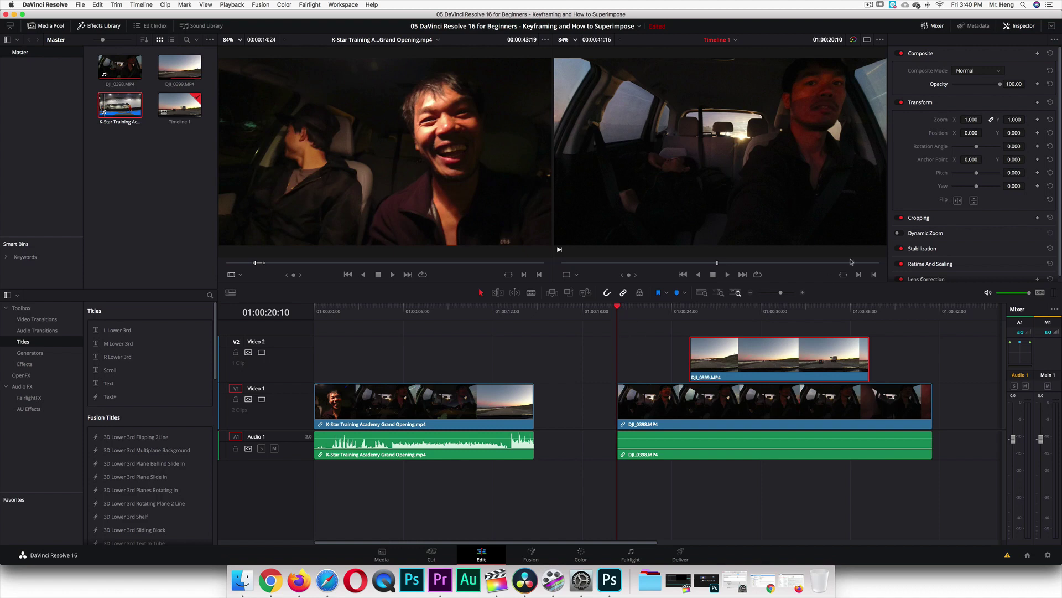
{"action": "left_click", "coordinate": [1039, 86]}
{"action": "left_click", "coordinate": [624, 325]}
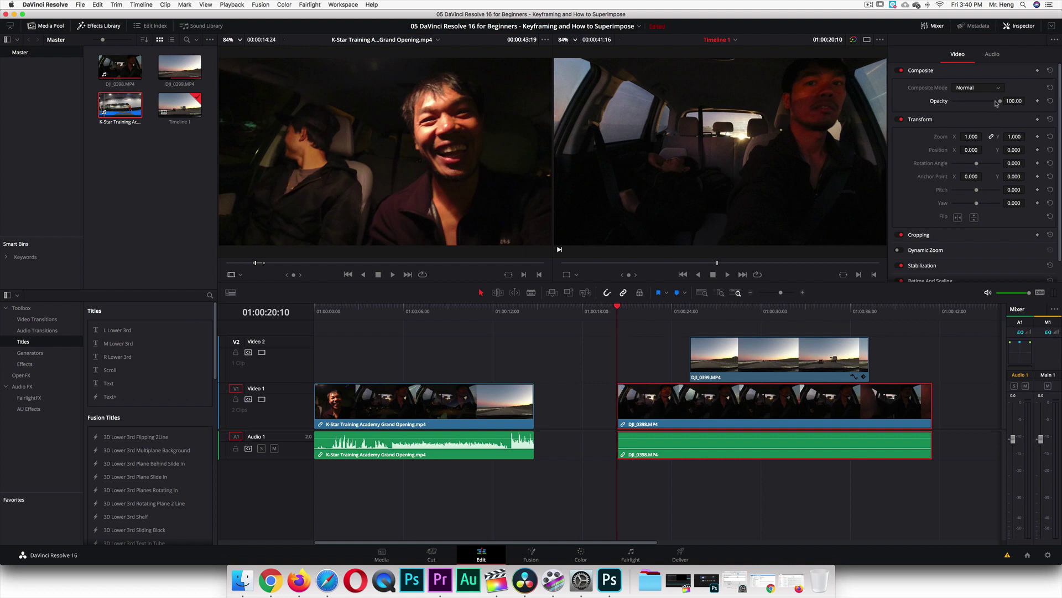
{"action": "left_click", "coordinate": [1037, 100]}
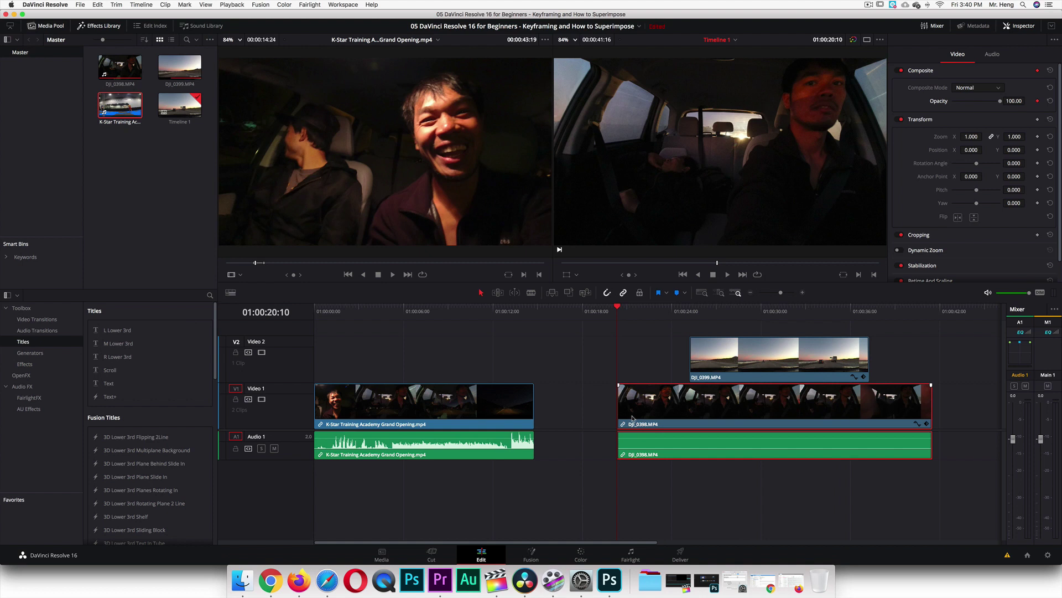
{"action": "left_click", "coordinate": [928, 425]}
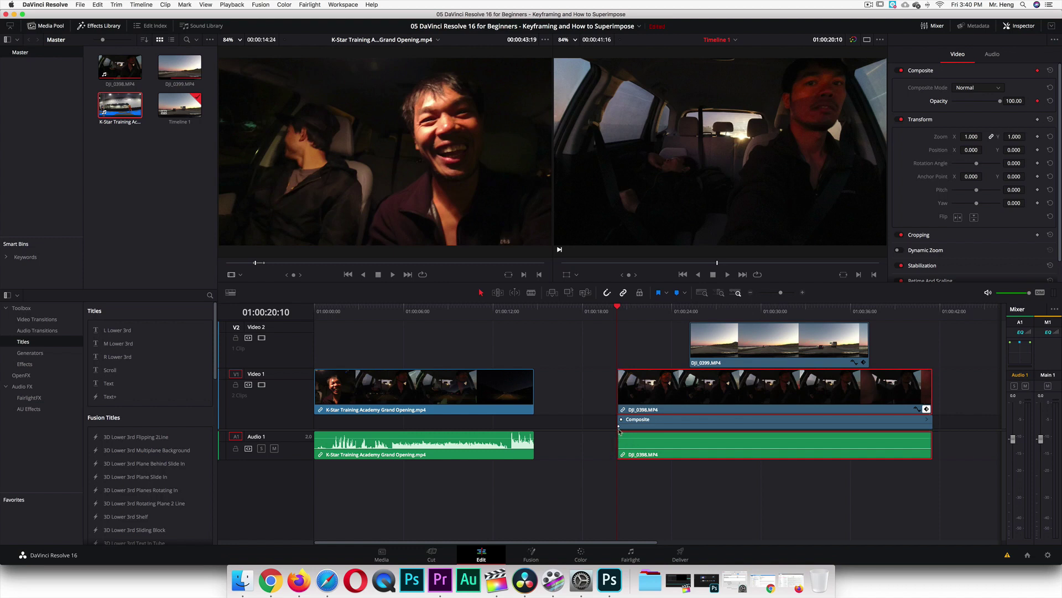
{"action": "left_click_drag", "start_coordinate": [618, 310], "coordinate": [668, 315]}
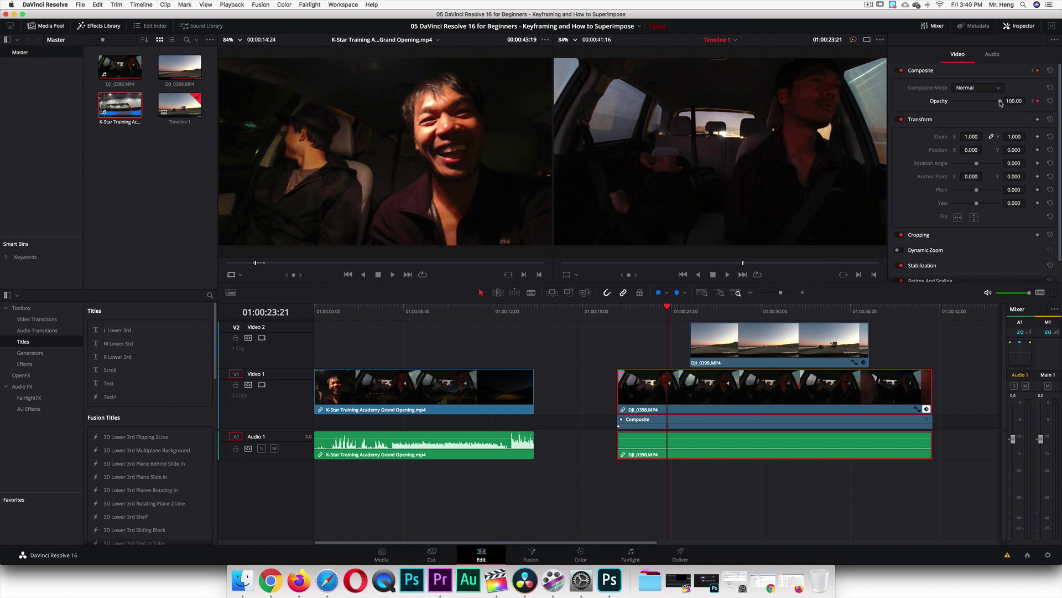
{"action": "left_click", "coordinate": [1032, 102]}
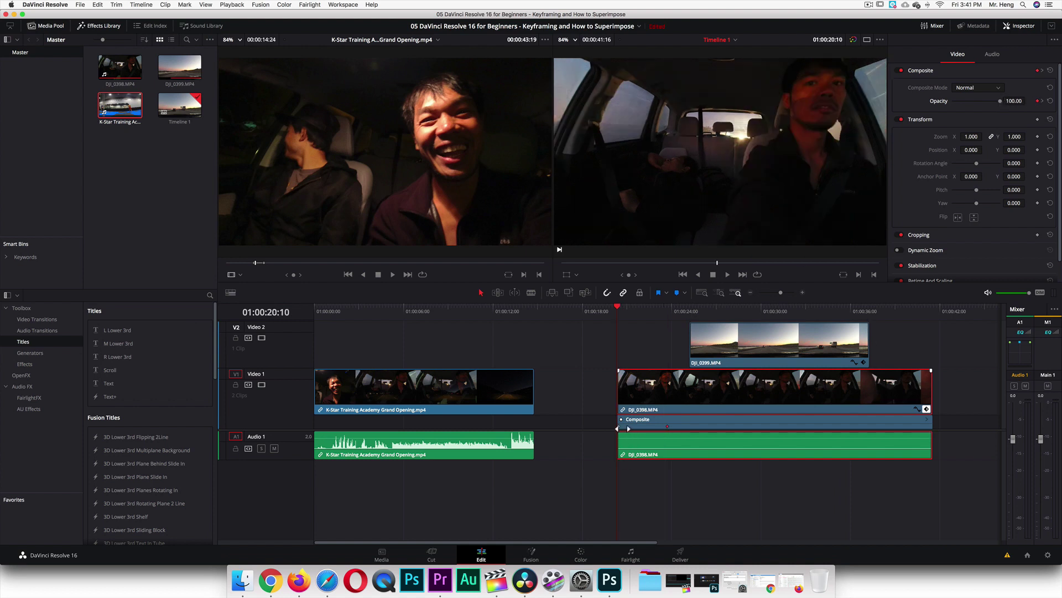
{"action": "left_click_drag", "start_coordinate": [1000, 102], "coordinate": [942, 110]}
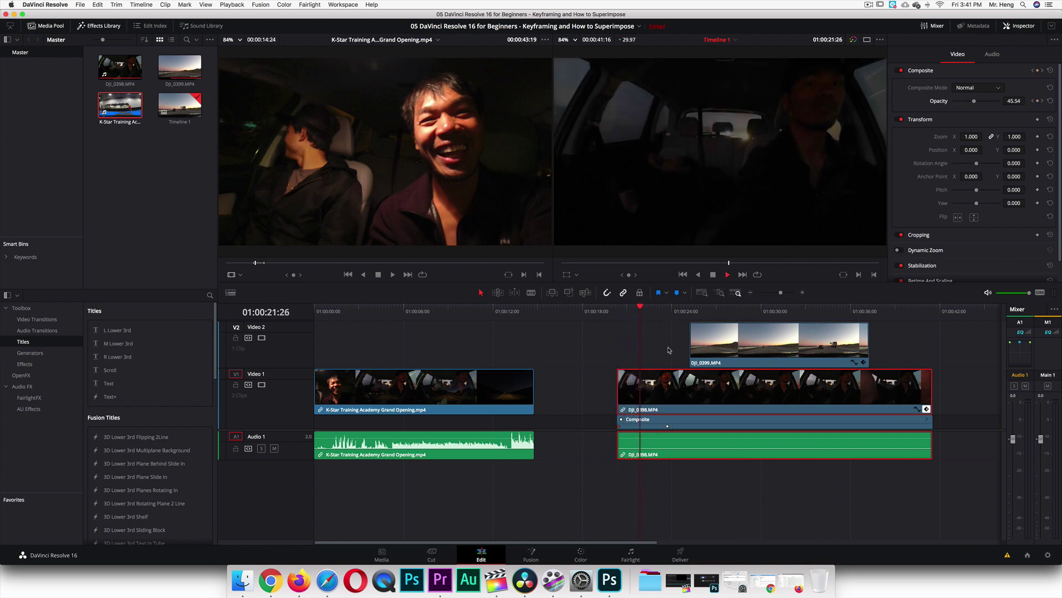
Play back and scrub through the car clip's fade-in to check it.
{"action": "key", "text": "space"}
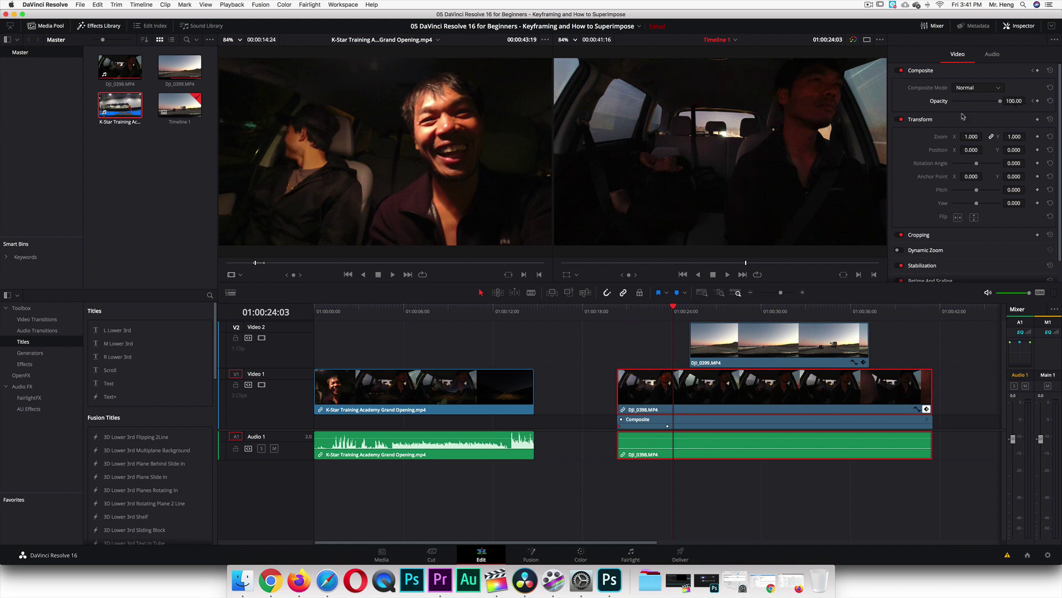
{"action": "left_click_drag", "start_coordinate": [674, 311], "coordinate": [636, 311]}
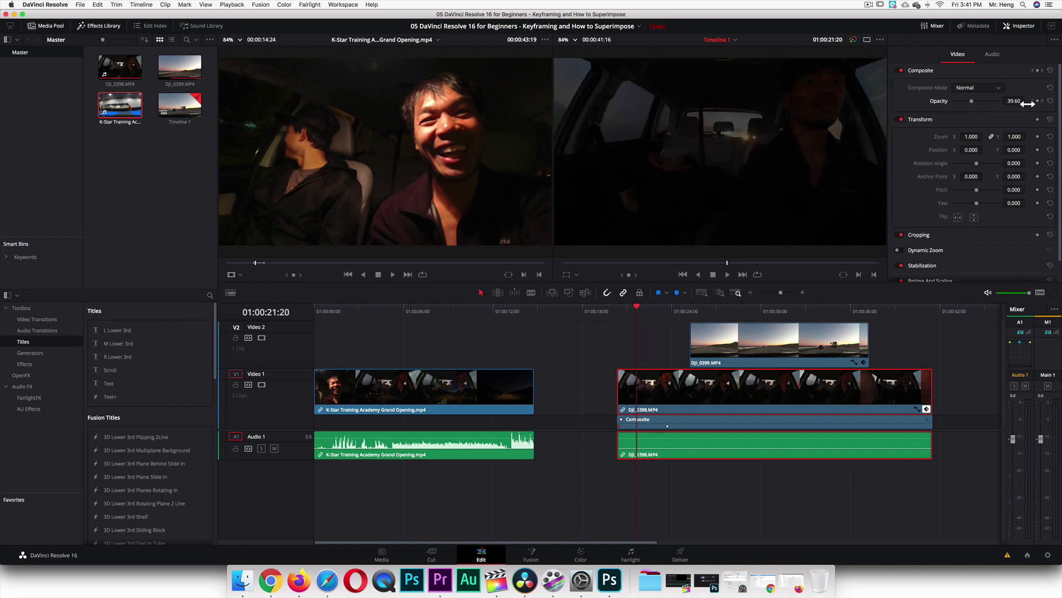
{"action": "scroll", "coordinate": [649, 313], "scroll_direction": "right", "scroll_amount": 2}
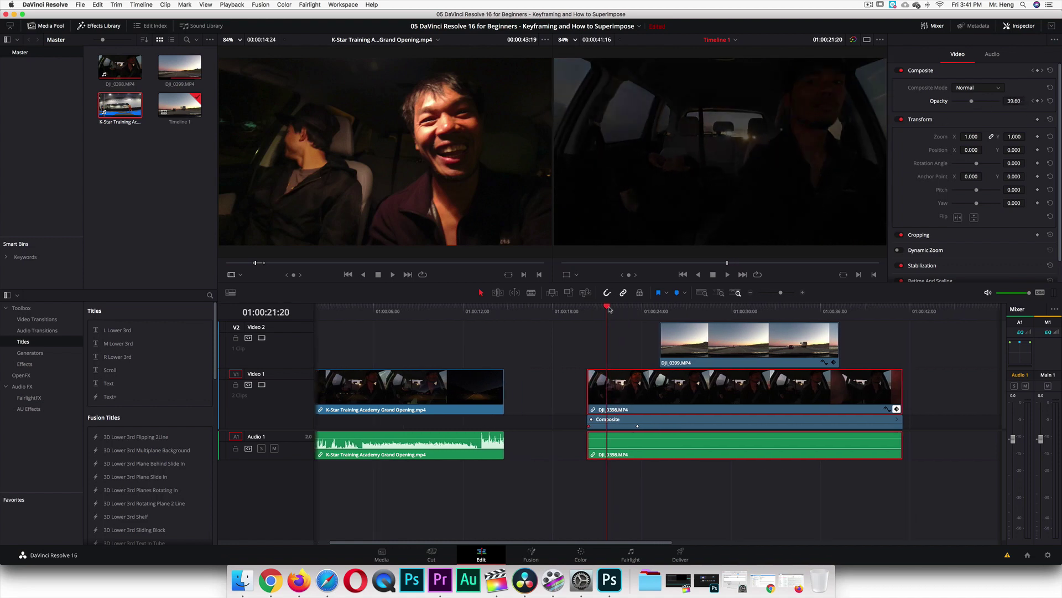
{"action": "left_click_drag", "start_coordinate": [607, 311], "coordinate": [850, 347]}
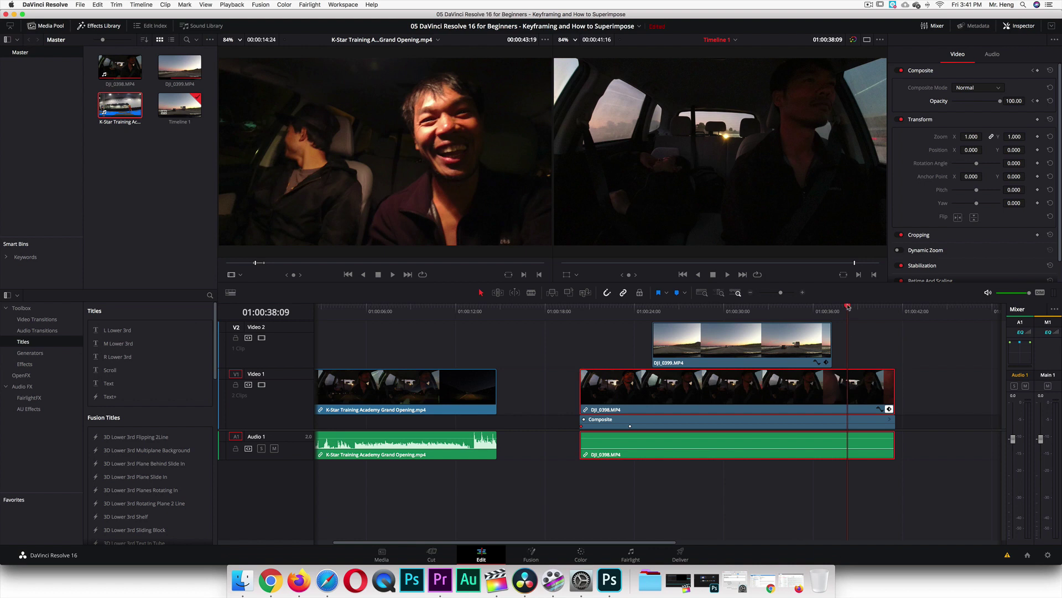
{"action": "left_click", "coordinate": [846, 306]}
Keyframe DJI_0398 at 100 near its end and 0 on its last frame, then preview the fade-out.
{"action": "left_click", "coordinate": [1038, 101]}
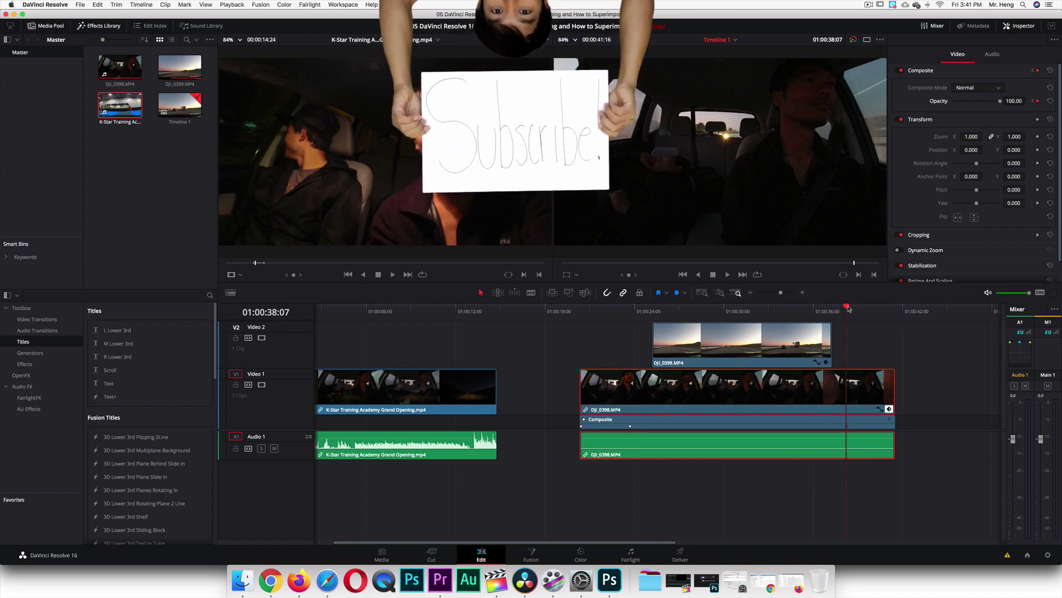
{"action": "left_click_drag", "start_coordinate": [846, 306], "coordinate": [892, 316]}
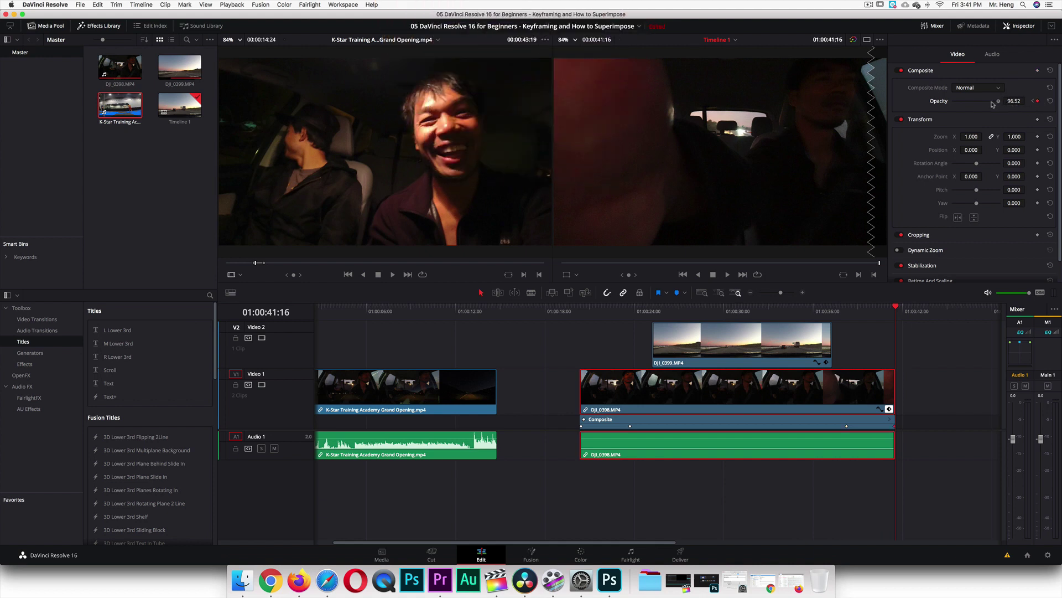
{"action": "left_click_drag", "start_coordinate": [1010, 104], "coordinate": [944, 109]}
{"action": "left_click_drag", "start_coordinate": [899, 308], "coordinate": [823, 309]}
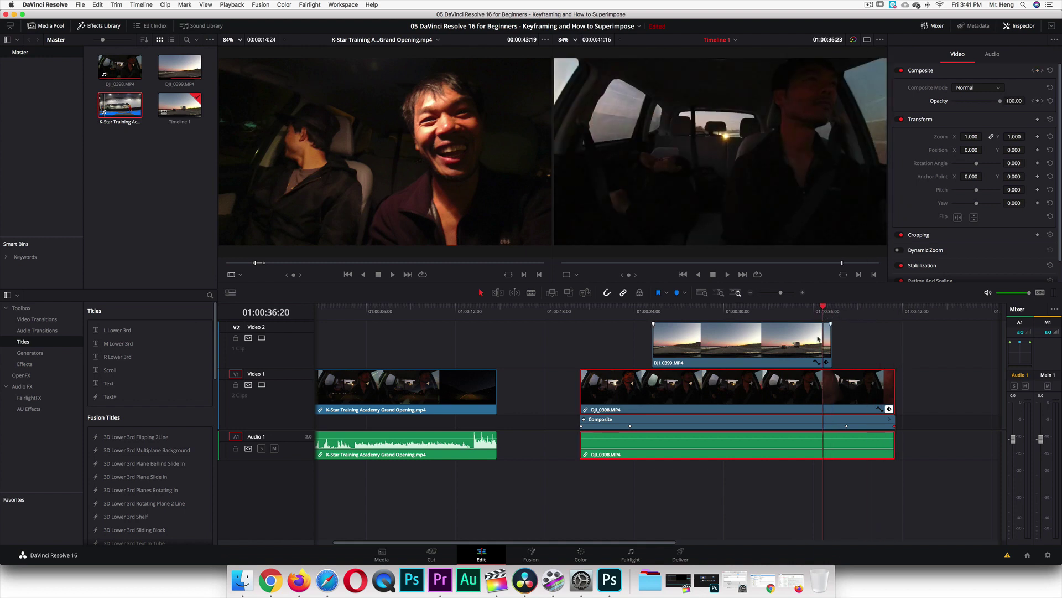
{"action": "key", "text": "space"}
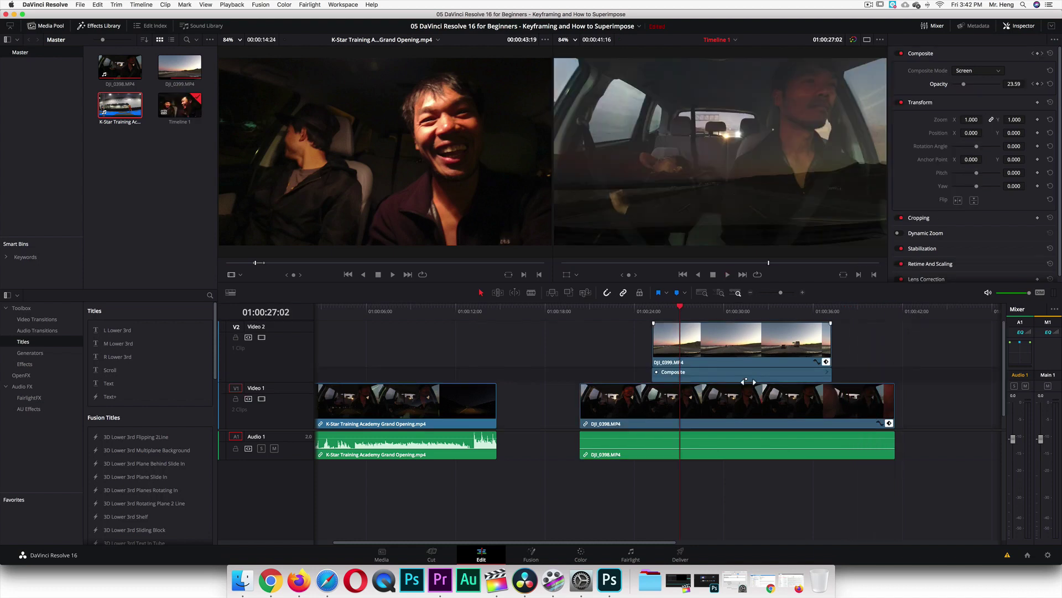
Step through the DJI_0399 road clip's opacity keyframes, setting 0 at one and 100 a few frames later.
{"action": "left_click_drag", "start_coordinate": [684, 312], "coordinate": [735, 321]}
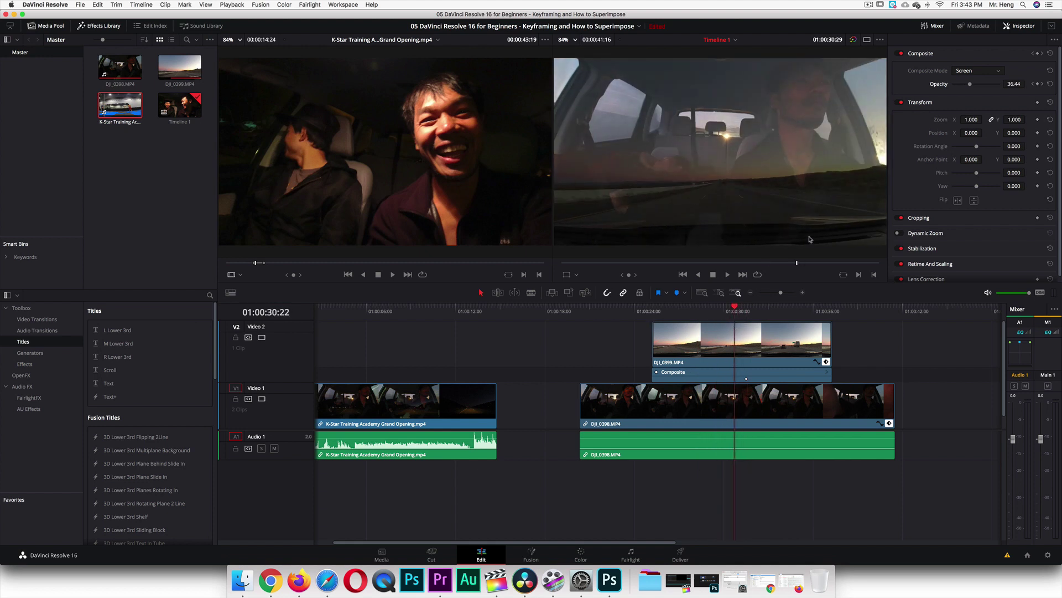
{"action": "left_click", "coordinate": [1042, 84]}
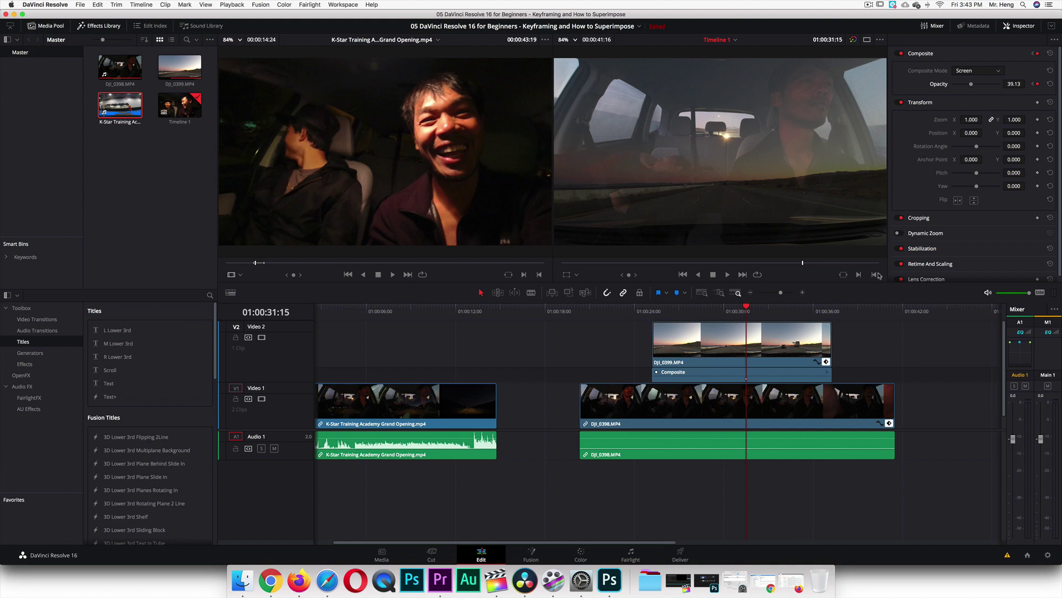
{"action": "left_click", "coordinate": [1038, 84]}
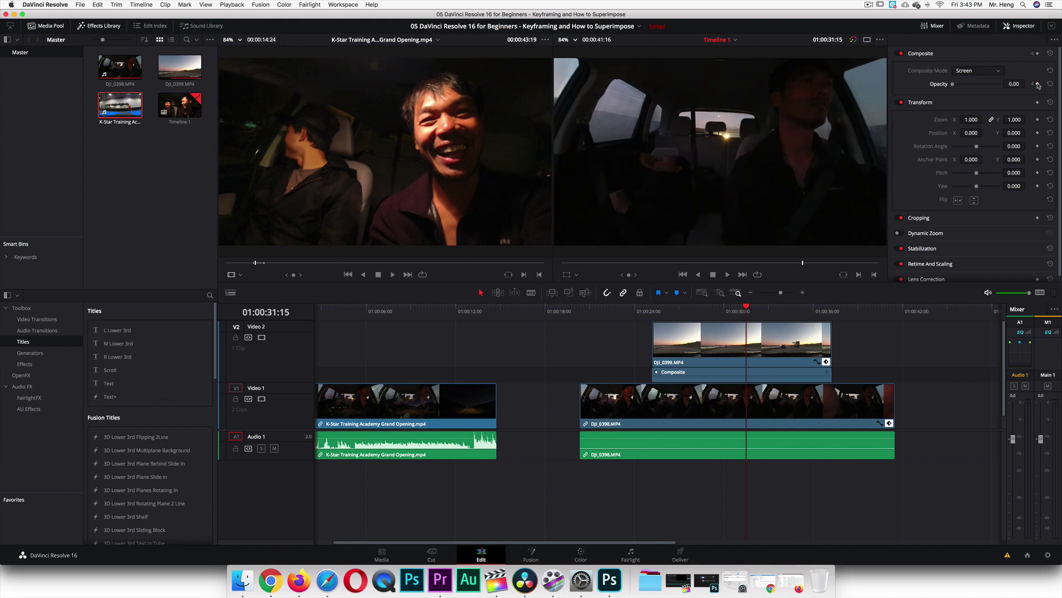
{"action": "mouse_move", "coordinate": [746, 306]}
{"action": "left_mouse_down"}
{"action": "mouse_move", "coordinate": [731, 306]}
{"action": "mouse_move", "coordinate": [750, 306]}
{"action": "left_mouse_up"}
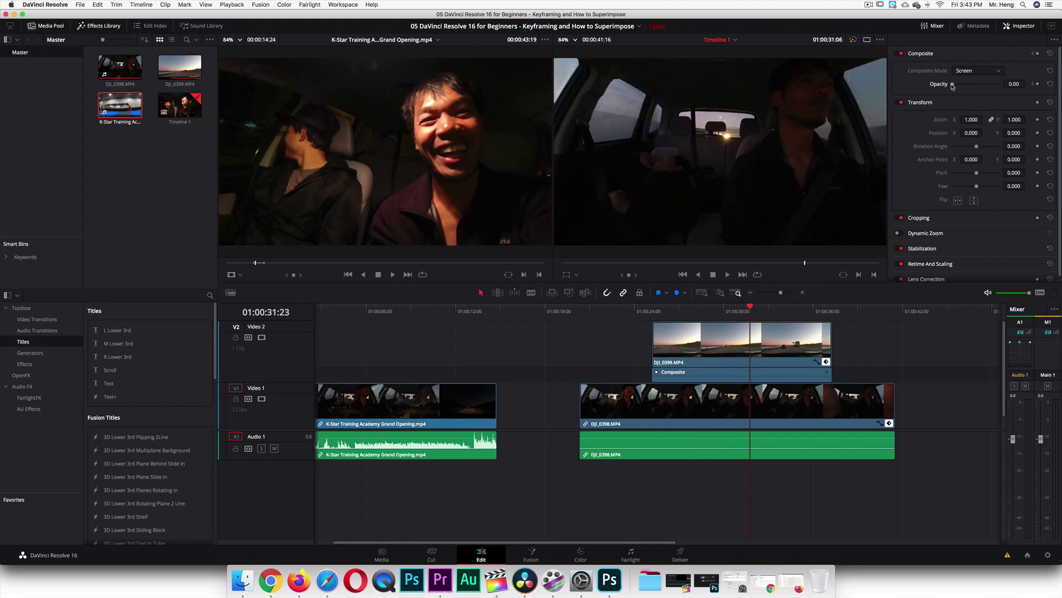
{"action": "left_click_drag", "start_coordinate": [953, 85], "coordinate": [1006, 93]}
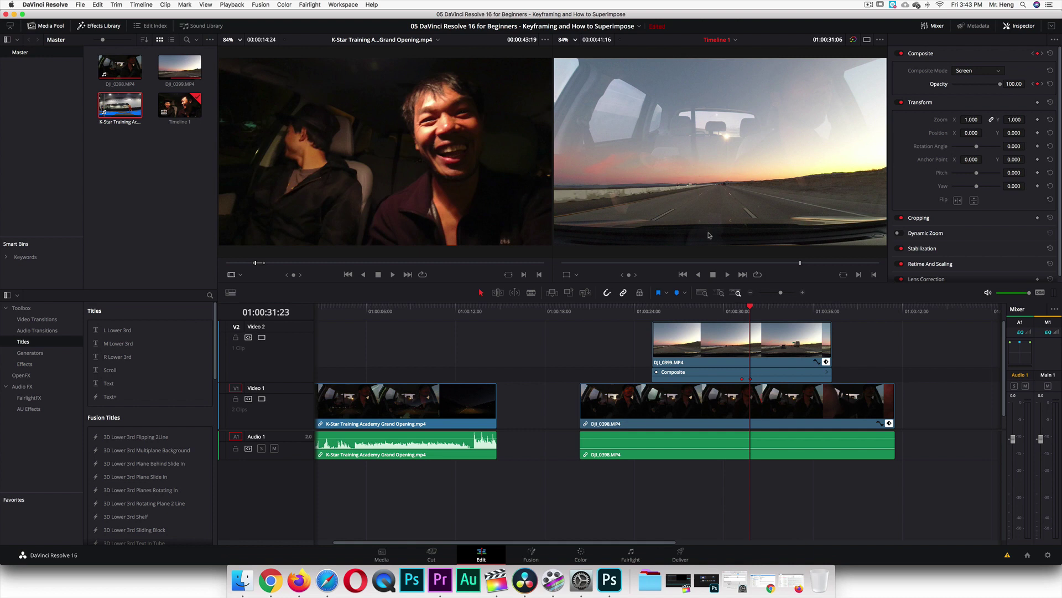
{"action": "mouse_move", "coordinate": [746, 308]}
{"action": "left_mouse_down"}
{"action": "mouse_move", "coordinate": [757, 309]}
{"action": "mouse_move", "coordinate": [742, 310]}
{"action": "left_mouse_up"}
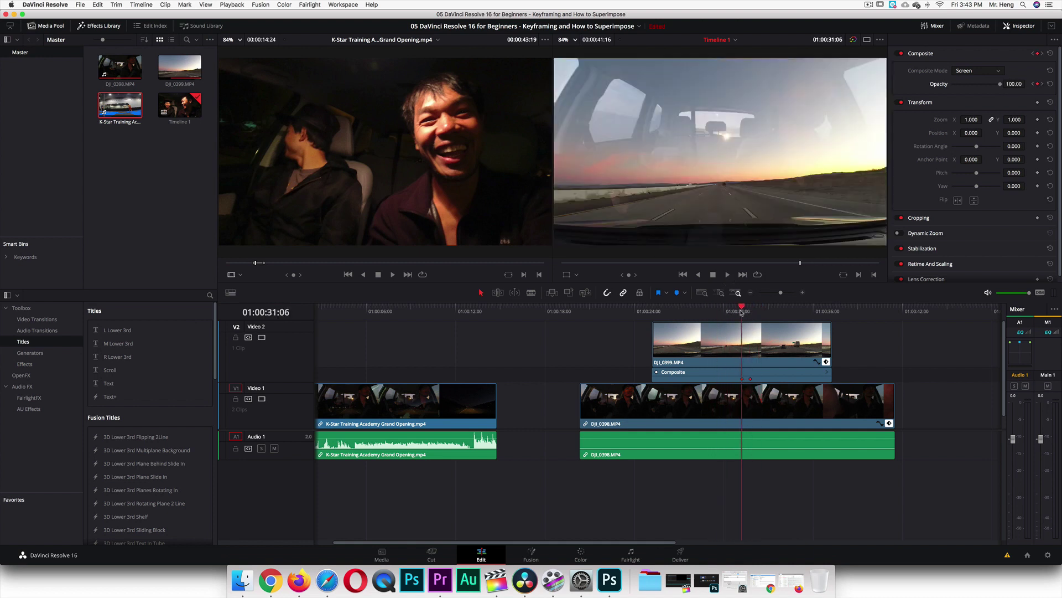
{"action": "left_click", "coordinate": [1041, 84]}
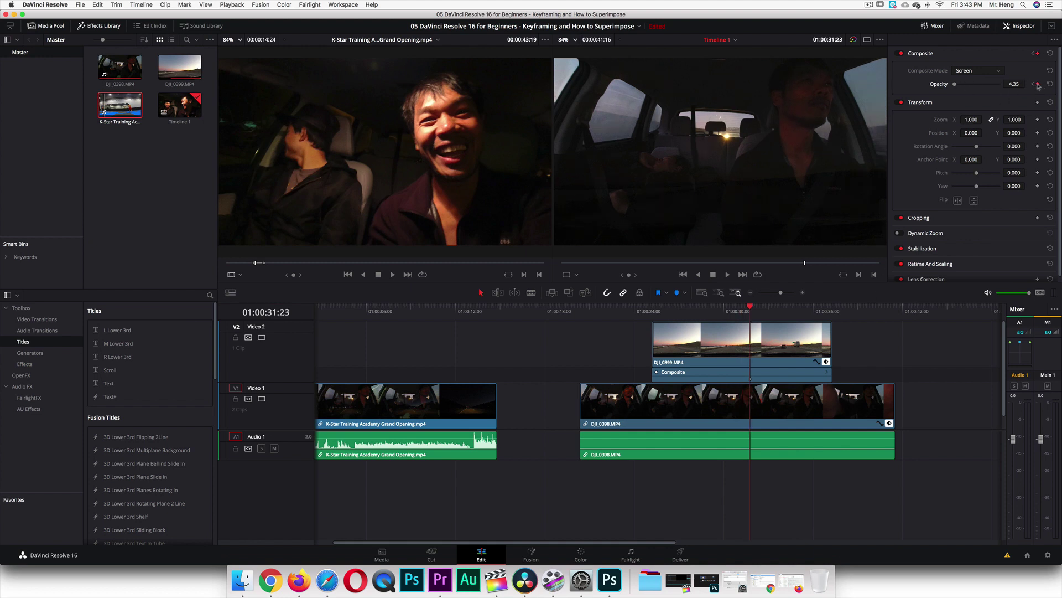
{"action": "left_click_drag", "start_coordinate": [750, 308], "coordinate": [697, 313]}
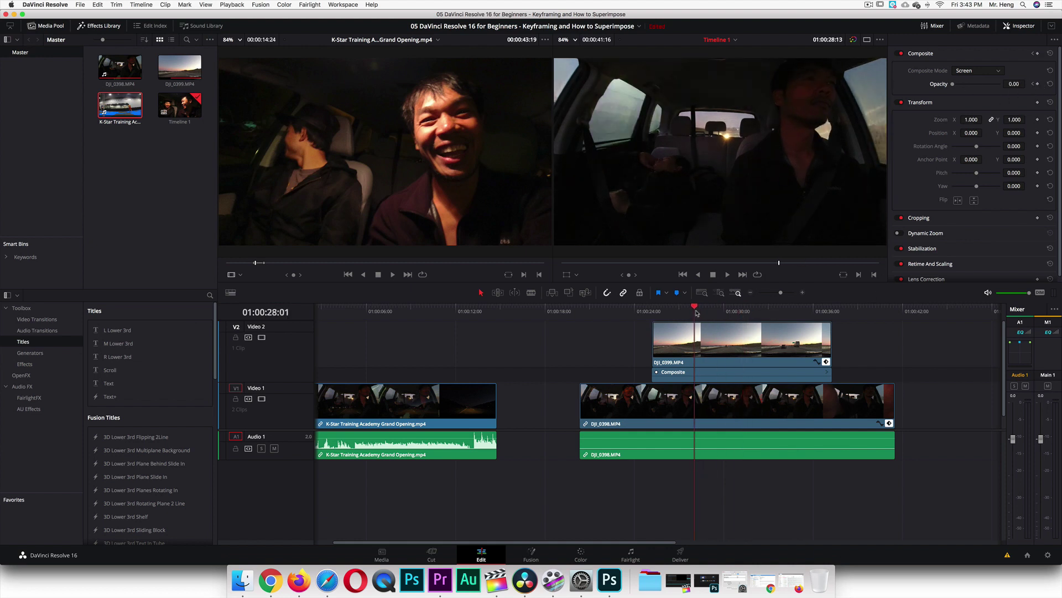
{"action": "right_click", "coordinate": [645, 371]}
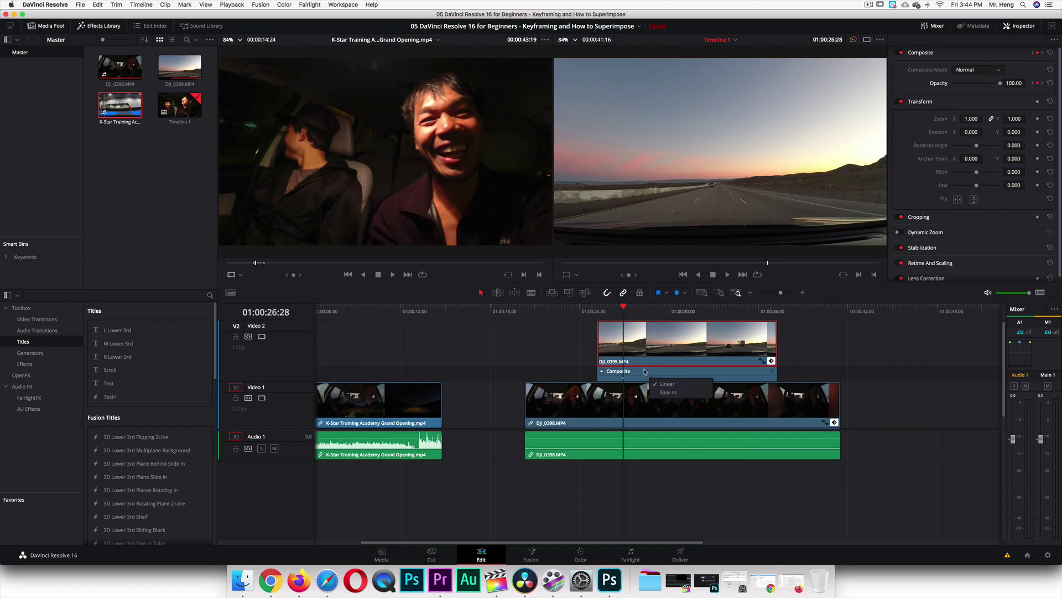
Try Color, Color Dodge and Softlight composite modes on the road clip, settling on Screen.
{"action": "left_click", "coordinate": [1050, 84]}
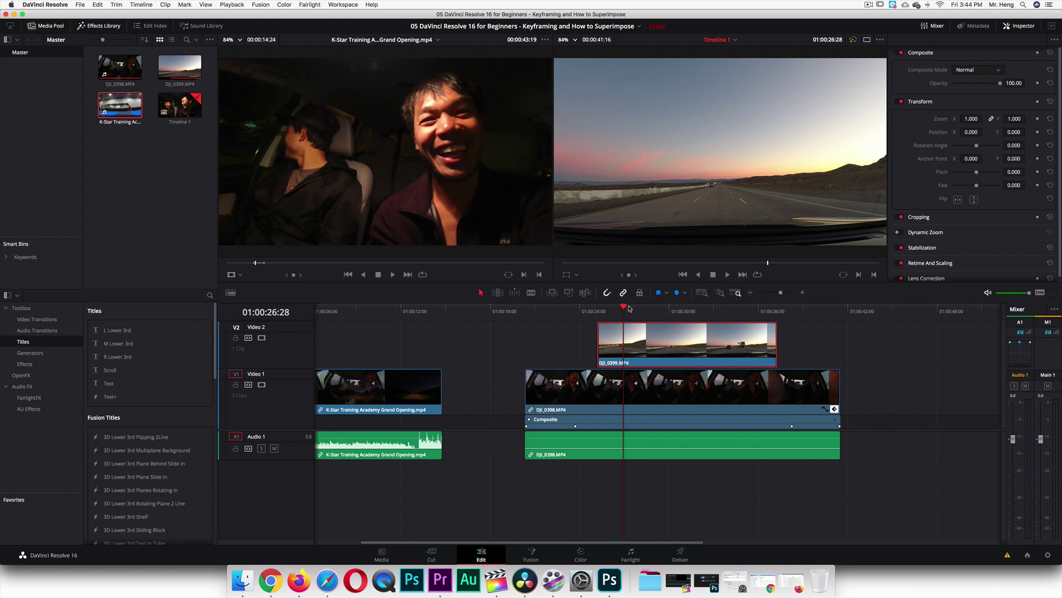
{"action": "left_click", "coordinate": [984, 71]}
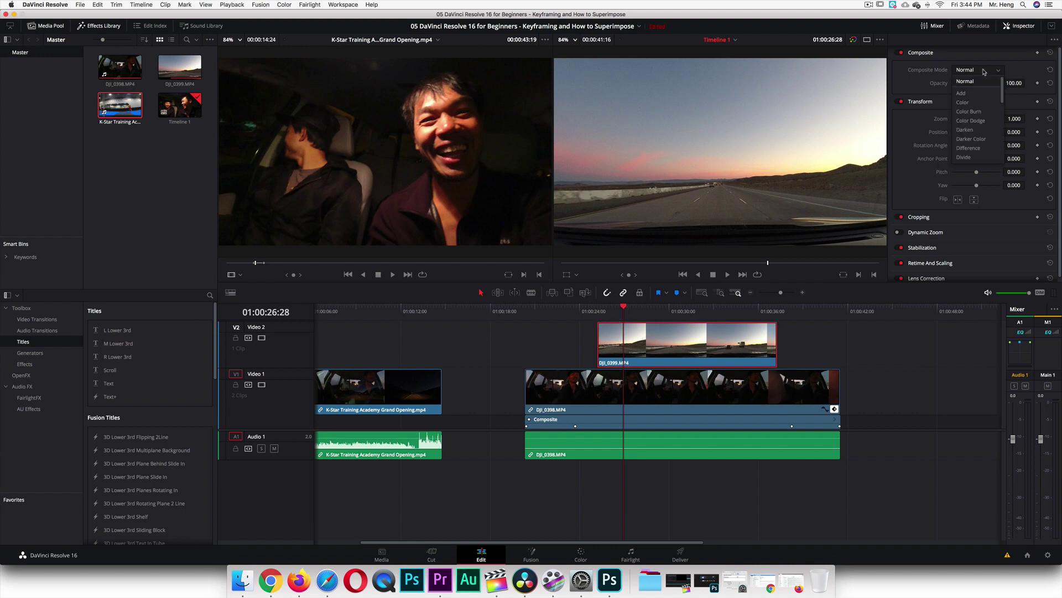
{"action": "left_click", "coordinate": [984, 101]}
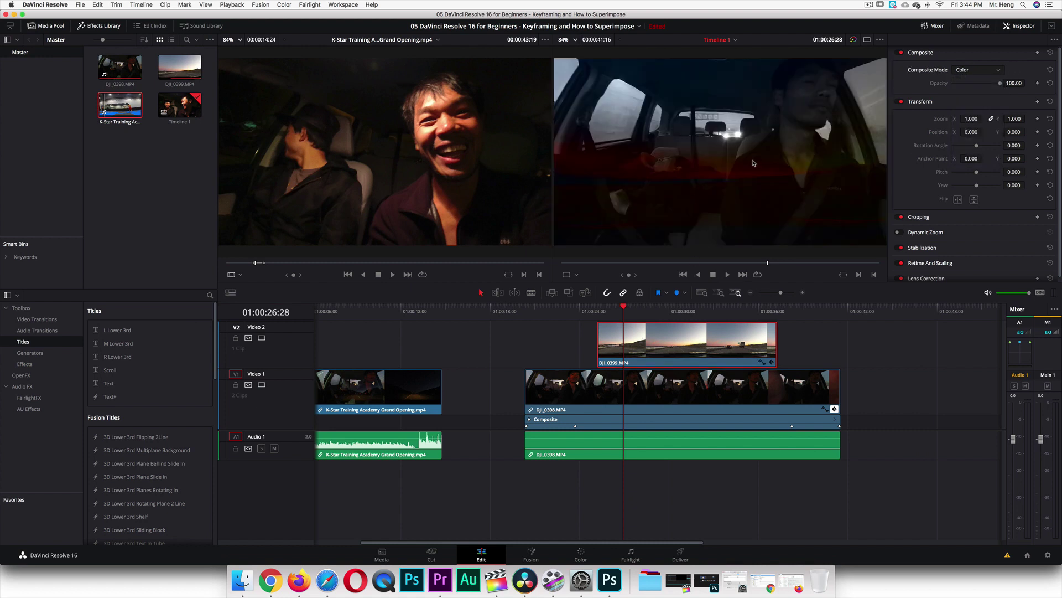
{"action": "left_click", "coordinate": [988, 71]}
{"action": "left_click", "coordinate": [964, 124]}
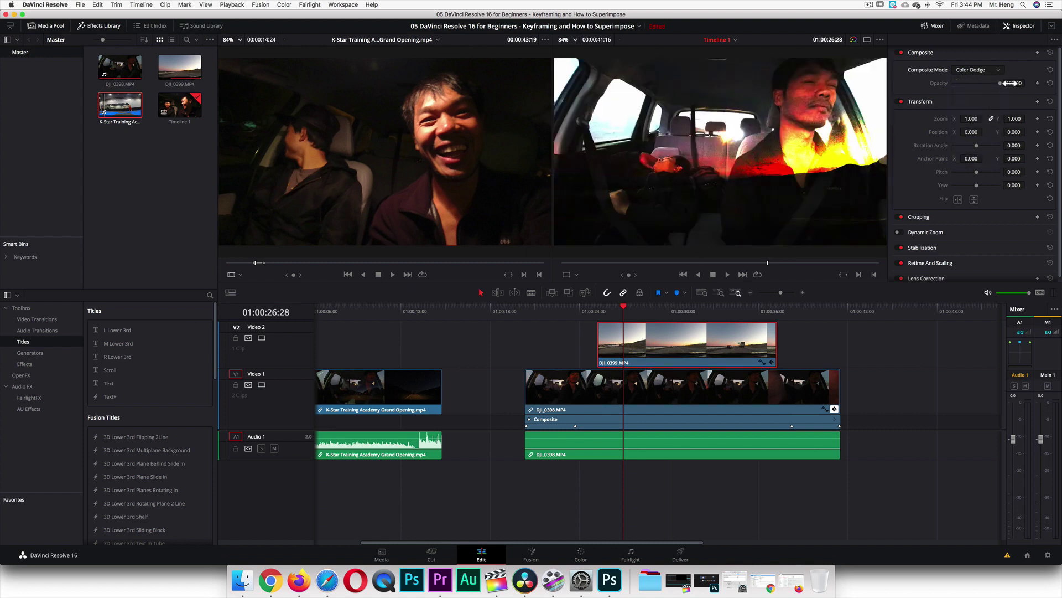
{"action": "left_click", "coordinate": [998, 70]}
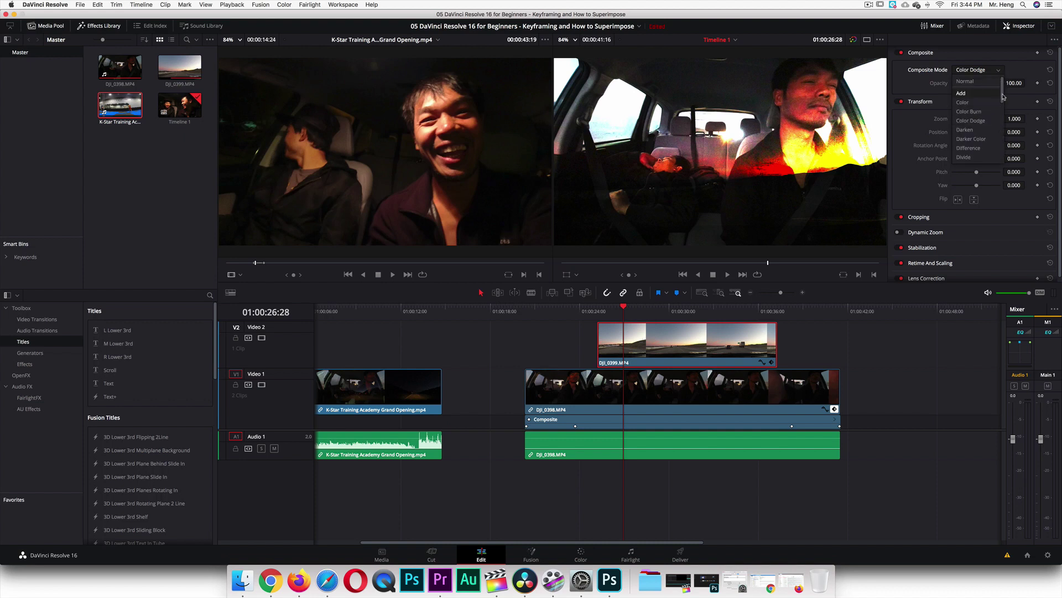
{"action": "left_click_drag", "start_coordinate": [1003, 97], "coordinate": [1006, 152]}
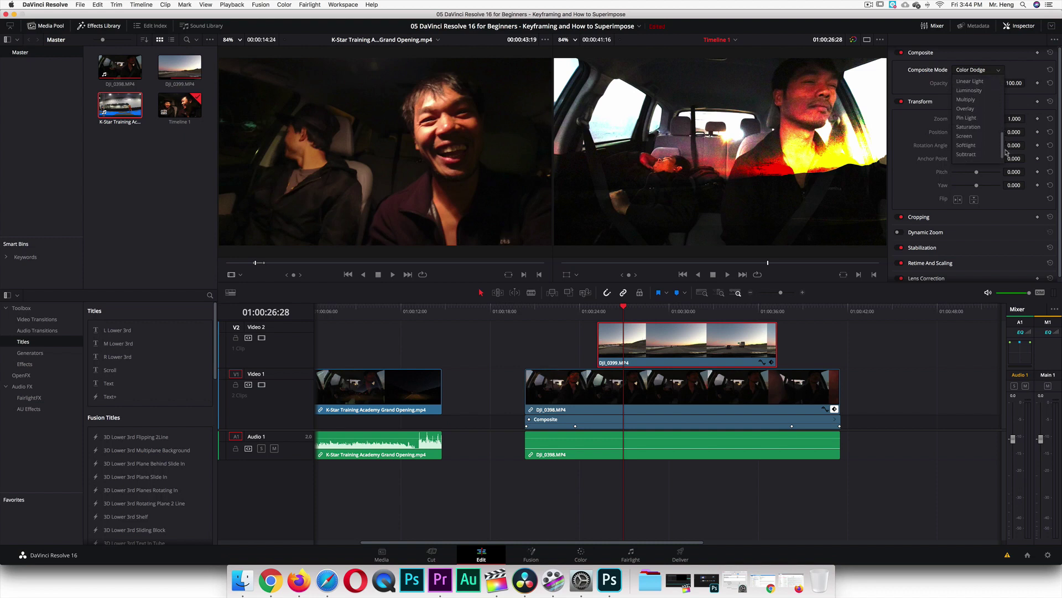
{"action": "left_click", "coordinate": [975, 136]}
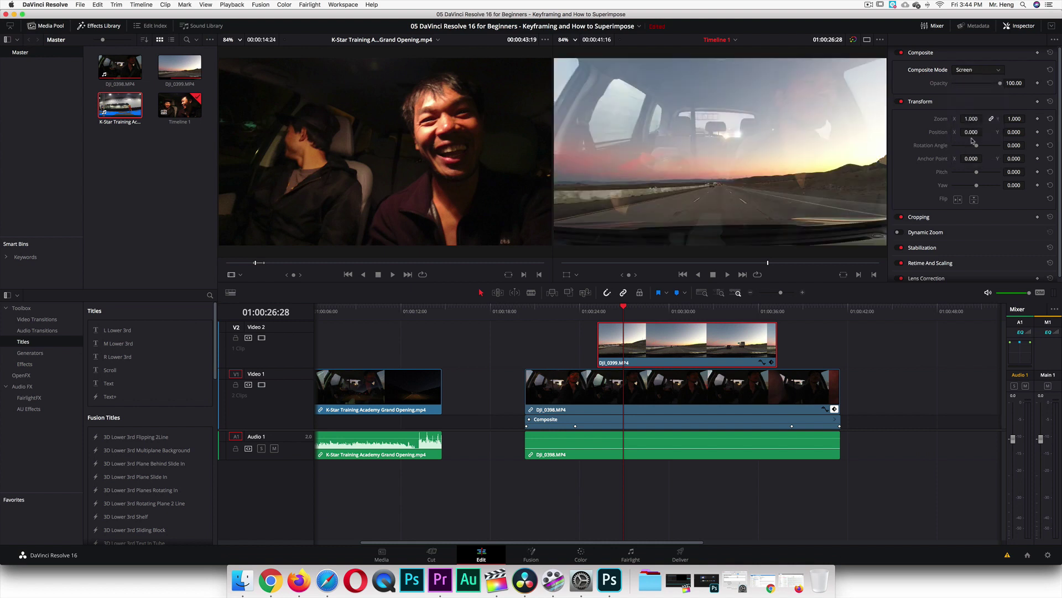
{"action": "left_click", "coordinate": [994, 70]}
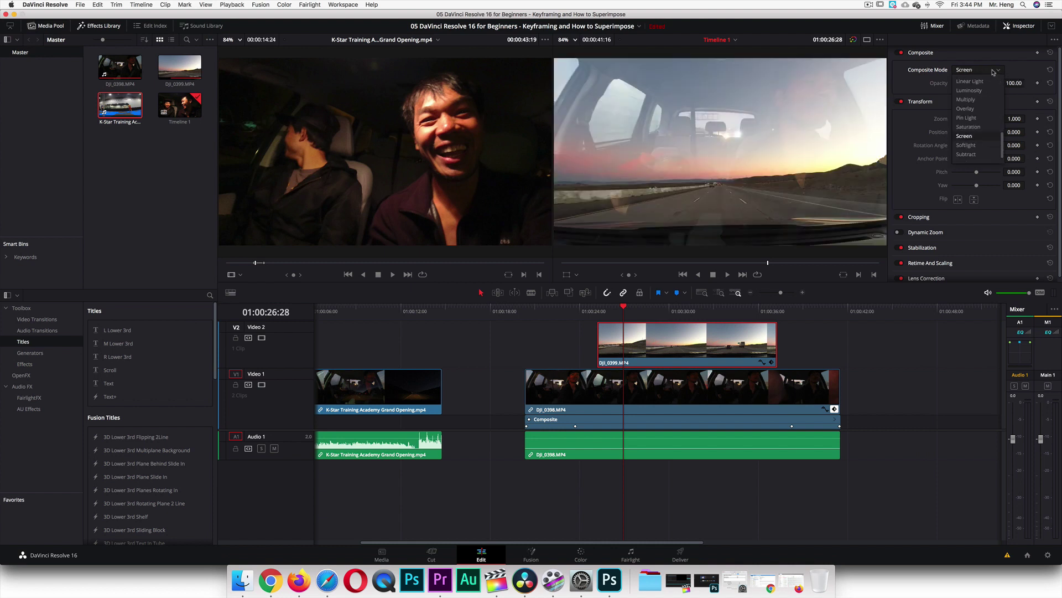
{"action": "left_click", "coordinate": [980, 145]}
{"action": "left_click", "coordinate": [993, 71]}
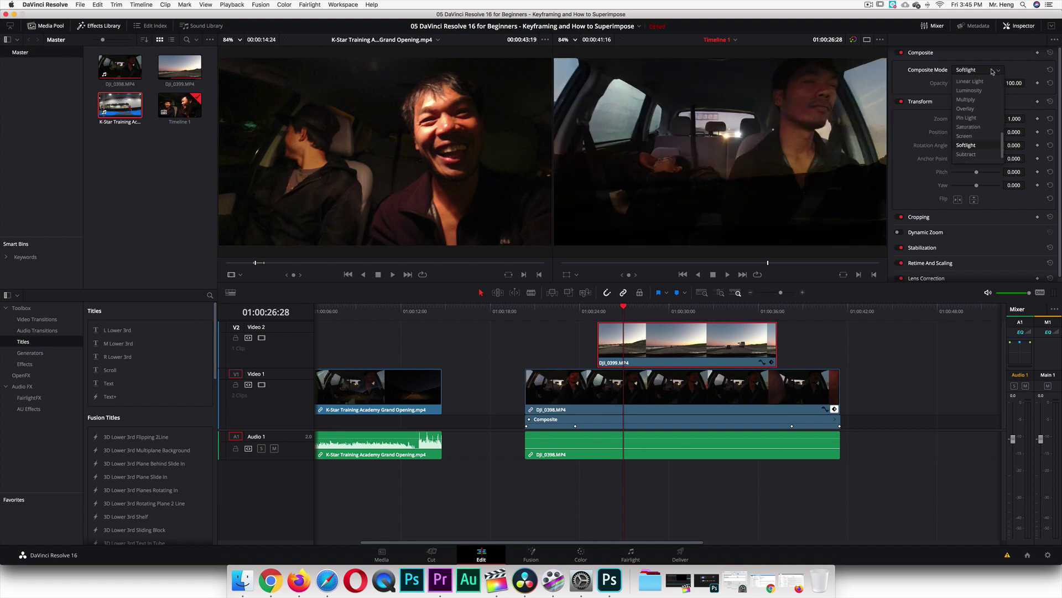
{"action": "left_click", "coordinate": [965, 136]}
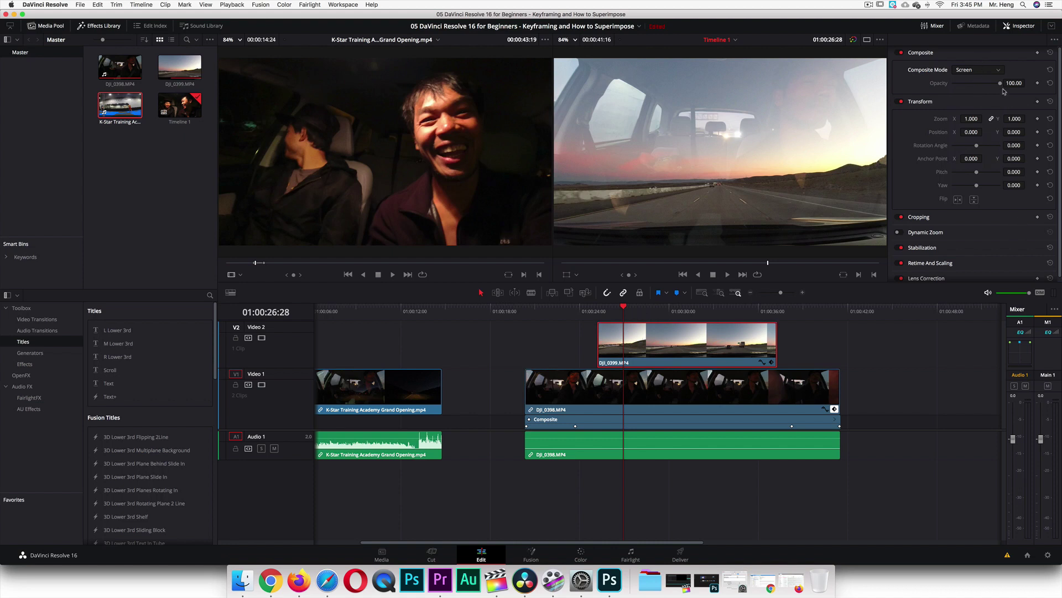
Set the road clip's opacity to about 48.70 and return its composite mode to Normal.
{"action": "left_click_drag", "start_coordinate": [1000, 84], "coordinate": [965, 90]}
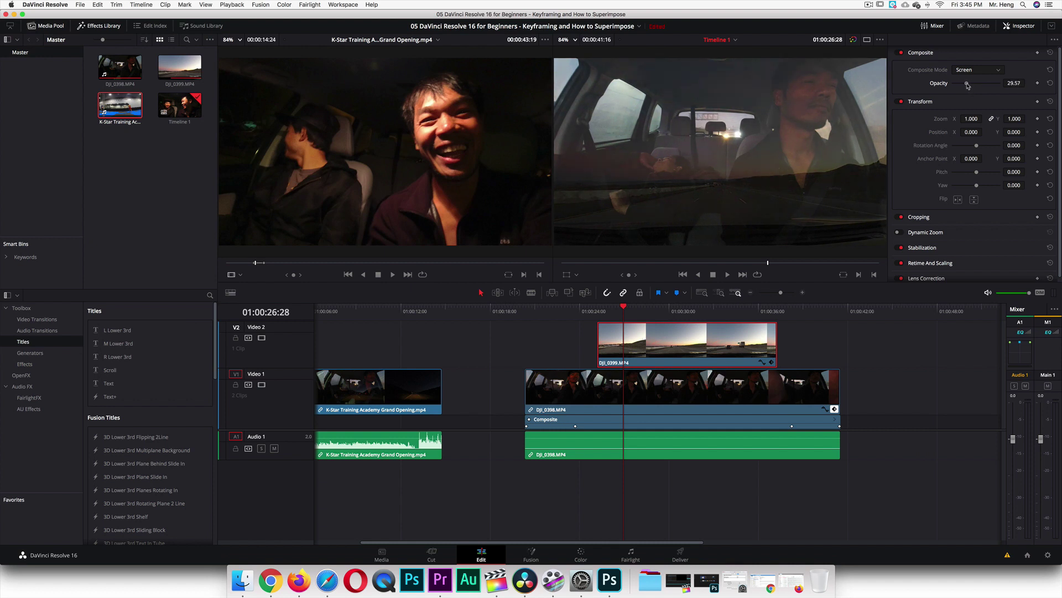
{"action": "left_click_drag", "start_coordinate": [968, 85], "coordinate": [976, 86]}
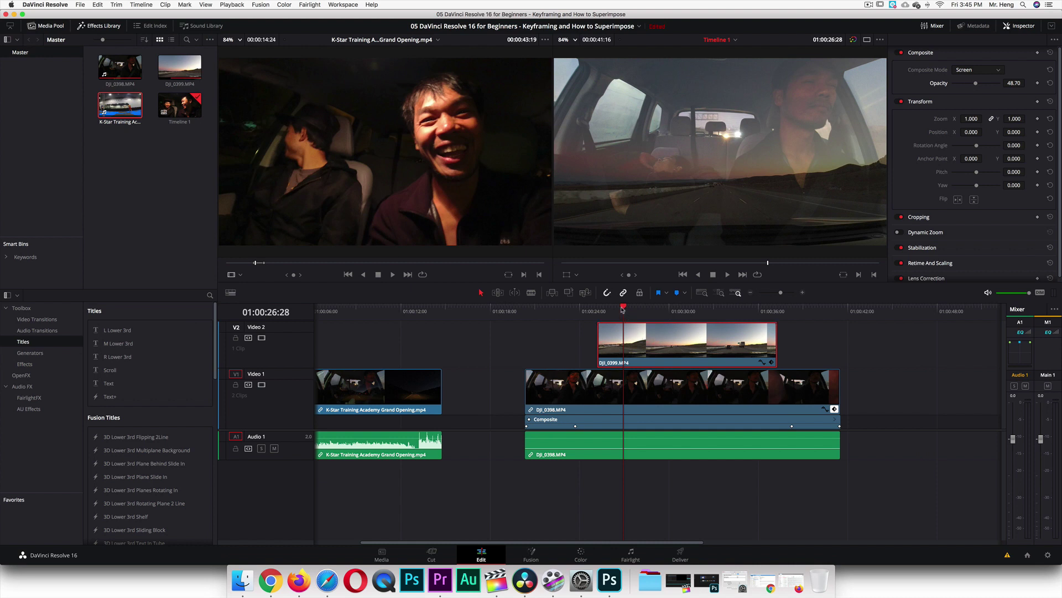
{"action": "left_click_drag", "start_coordinate": [622, 310], "coordinate": [644, 310]}
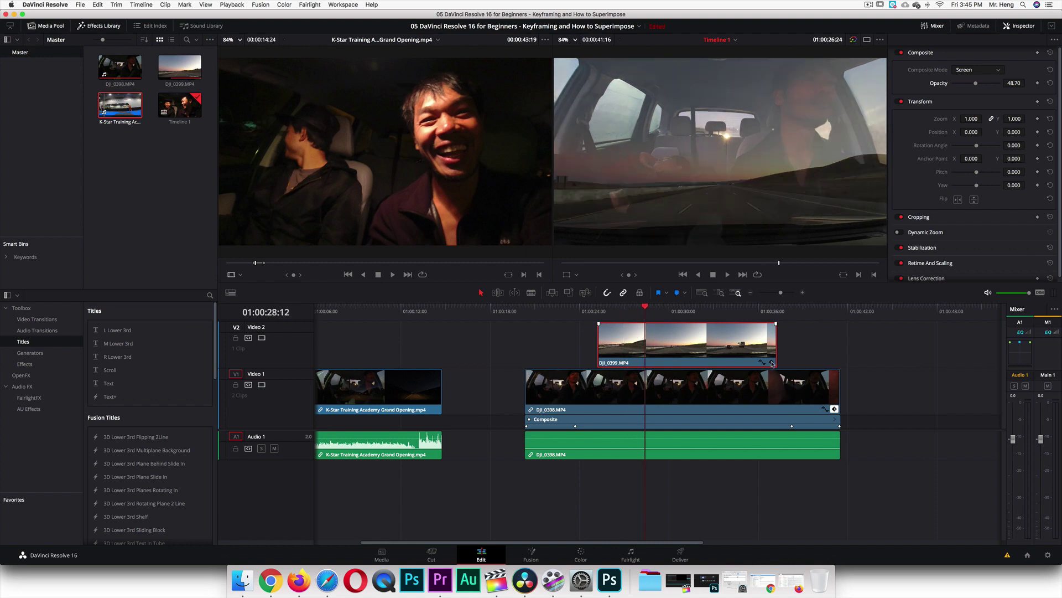
{"action": "scroll", "coordinate": [967, 79], "scroll_direction": "down", "scroll_amount": 1}
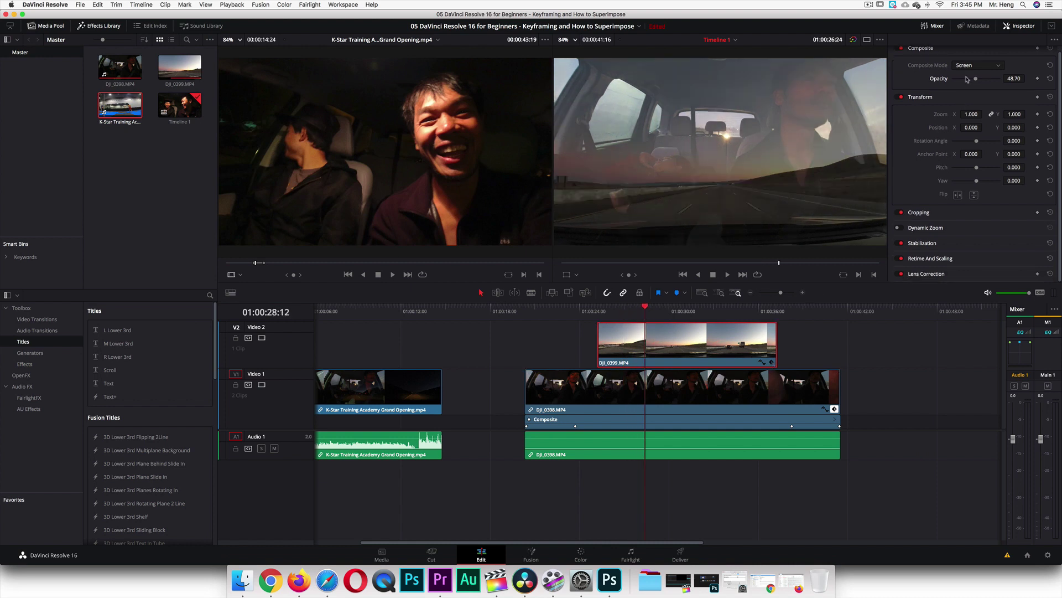
{"action": "left_click", "coordinate": [979, 67]}
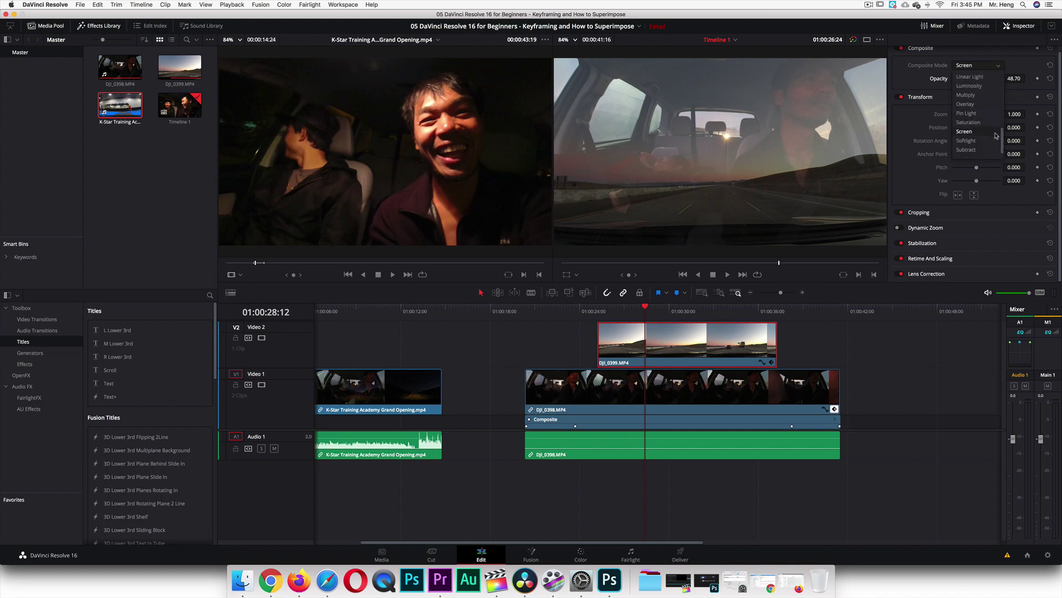
{"action": "scroll", "coordinate": [1002, 139], "scroll_direction": "up", "scroll_amount": 5}
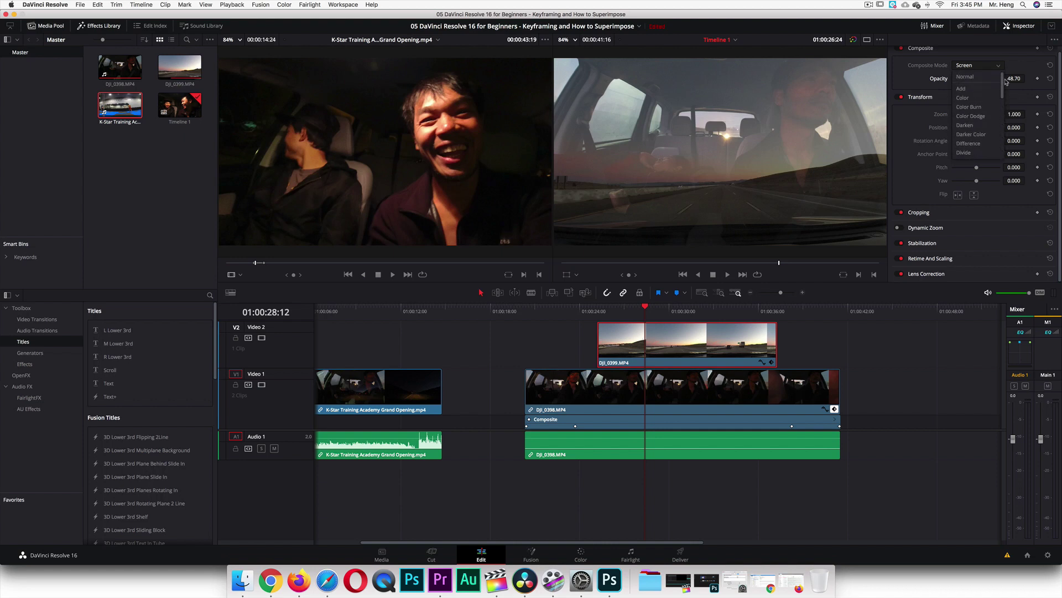
{"action": "left_click", "coordinate": [971, 77]}
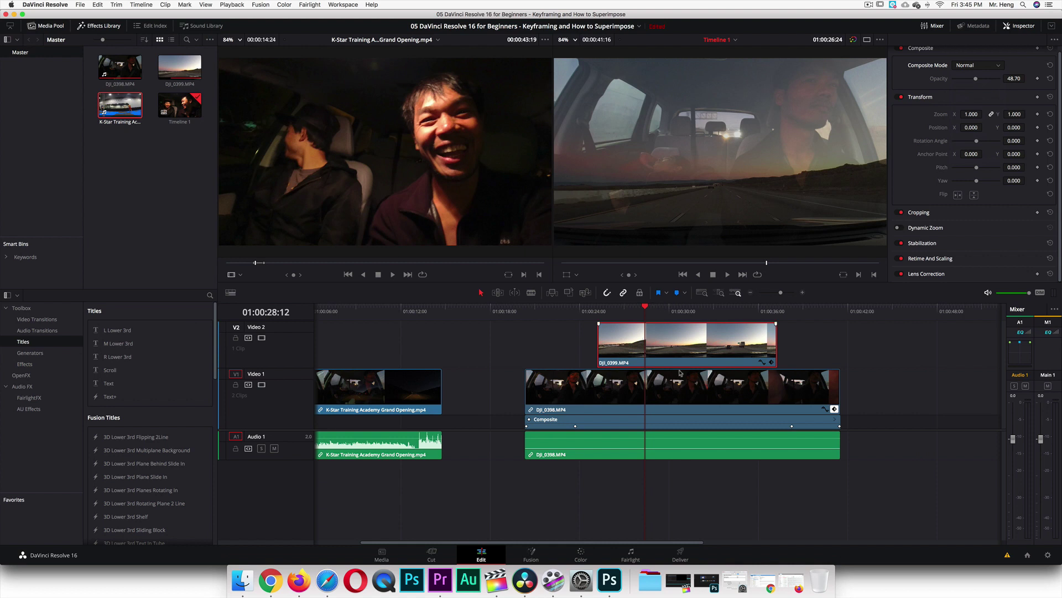
{"action": "left_click_drag", "start_coordinate": [649, 311], "coordinate": [643, 311]}
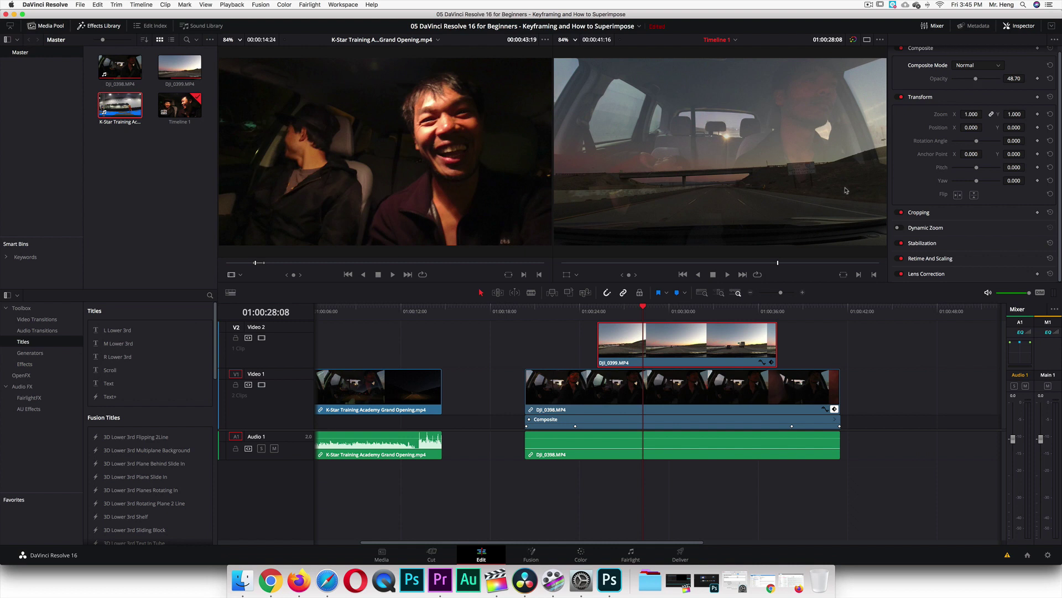
Set the road clip to 0 opacity at its 01:00:25:06 start and show its keyframe track.
{"action": "left_click_drag", "start_coordinate": [644, 311], "coordinate": [601, 311]}
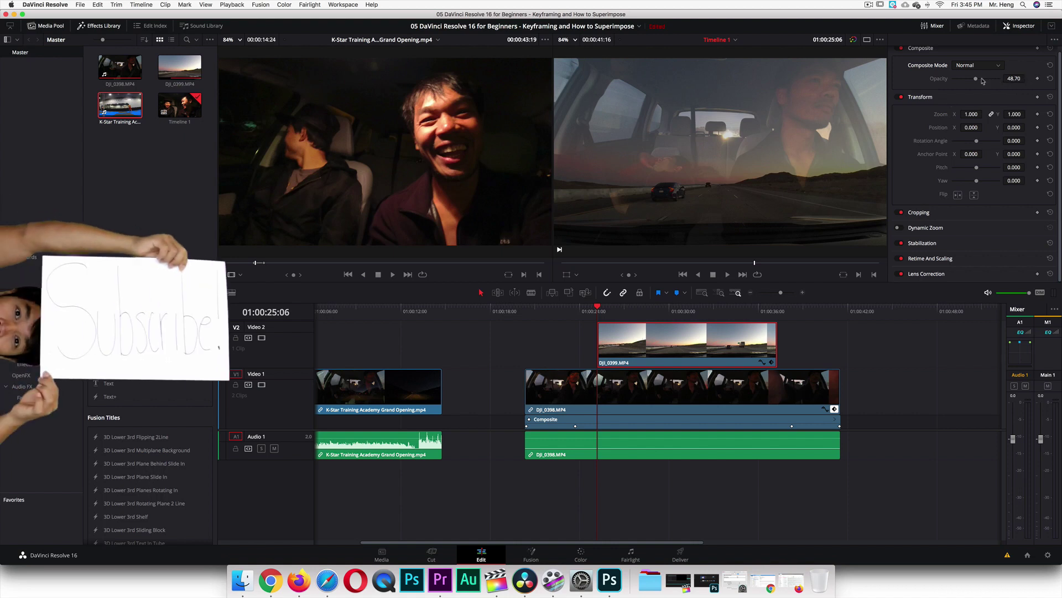
{"action": "left_click_drag", "start_coordinate": [976, 79], "coordinate": [952, 80]}
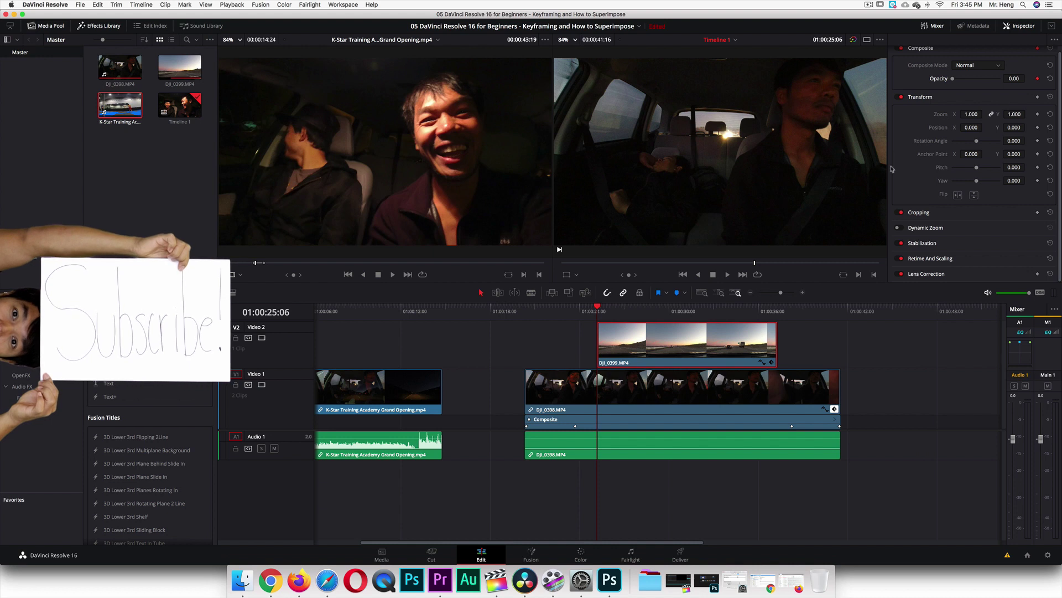
{"action": "left_click", "coordinate": [771, 363]}
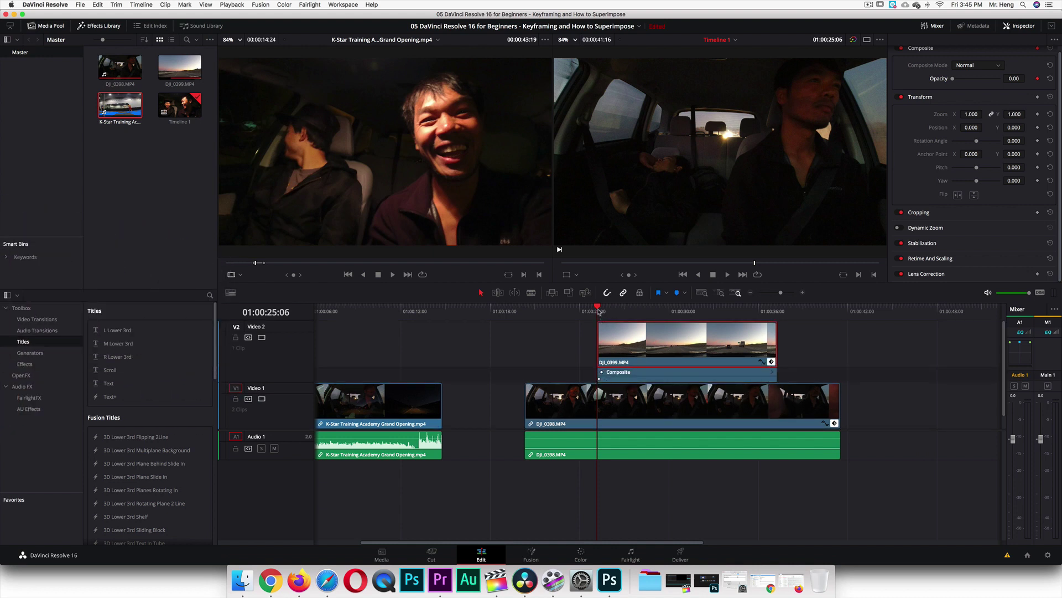
{"action": "left_click_drag", "start_coordinate": [598, 311], "coordinate": [648, 320]}
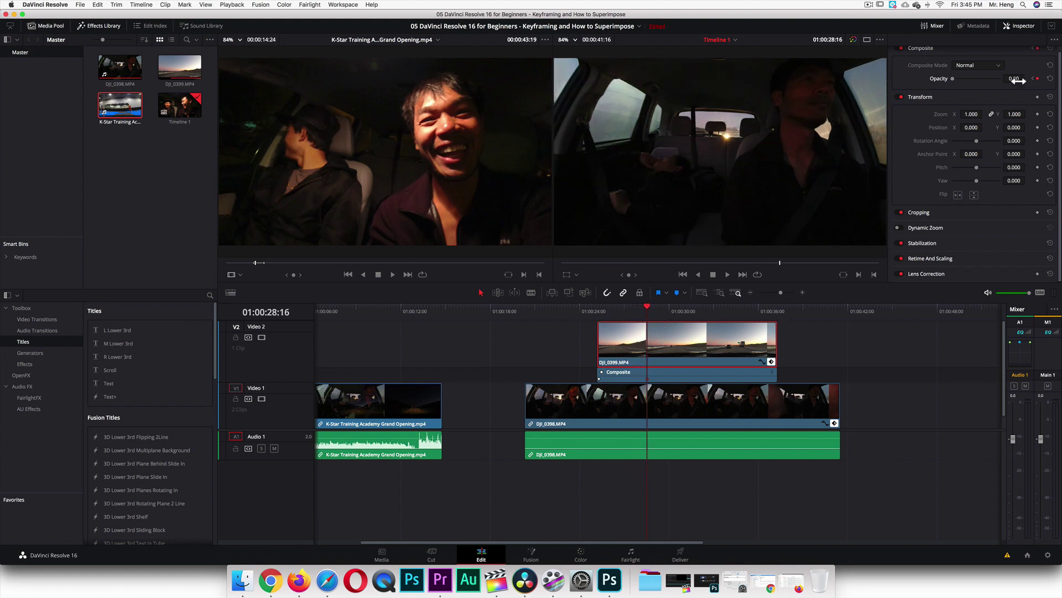
Keyframe the road clip up to 33.91 opacity, hold it later, and fade to 0 at its last frame.
{"action": "left_click_drag", "start_coordinate": [956, 81], "coordinate": [970, 82]}
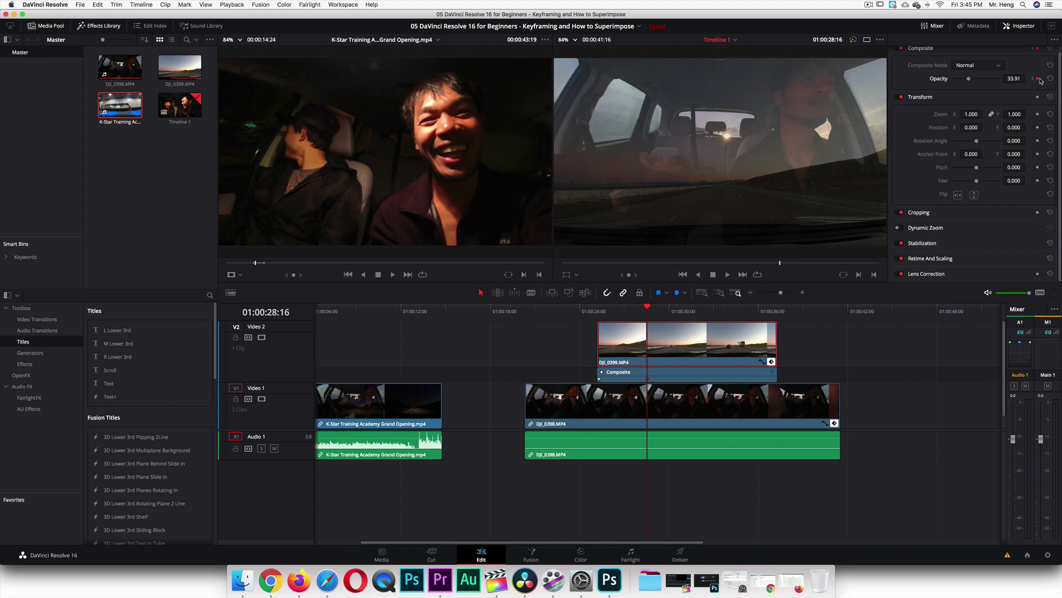
{"action": "left_click_drag", "start_coordinate": [647, 307], "coordinate": [733, 328]}
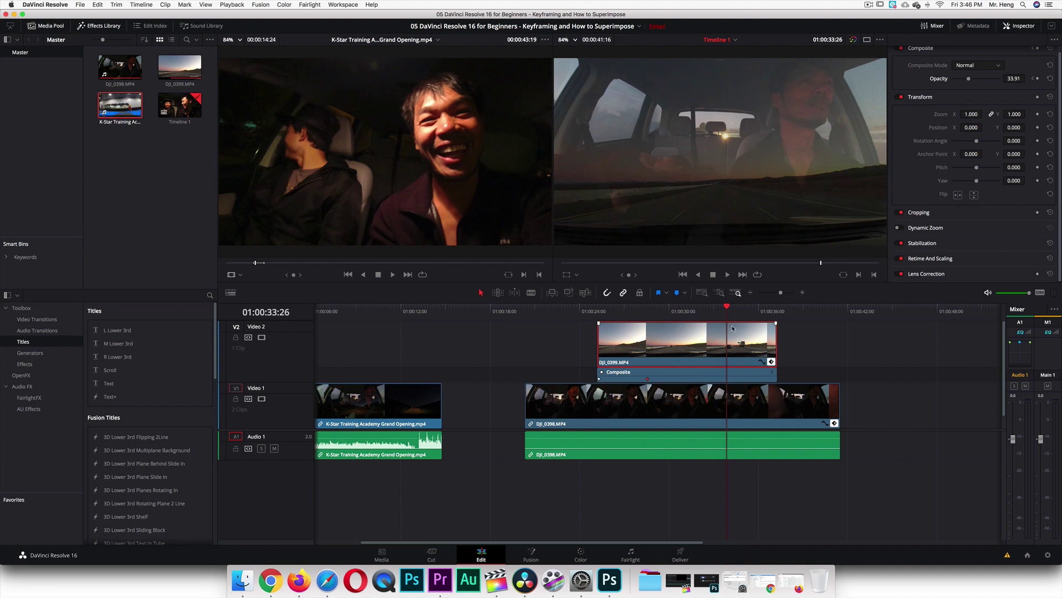
{"action": "left_click", "coordinate": [1038, 79]}
{"action": "left_click_drag", "start_coordinate": [727, 307], "coordinate": [757, 319]}
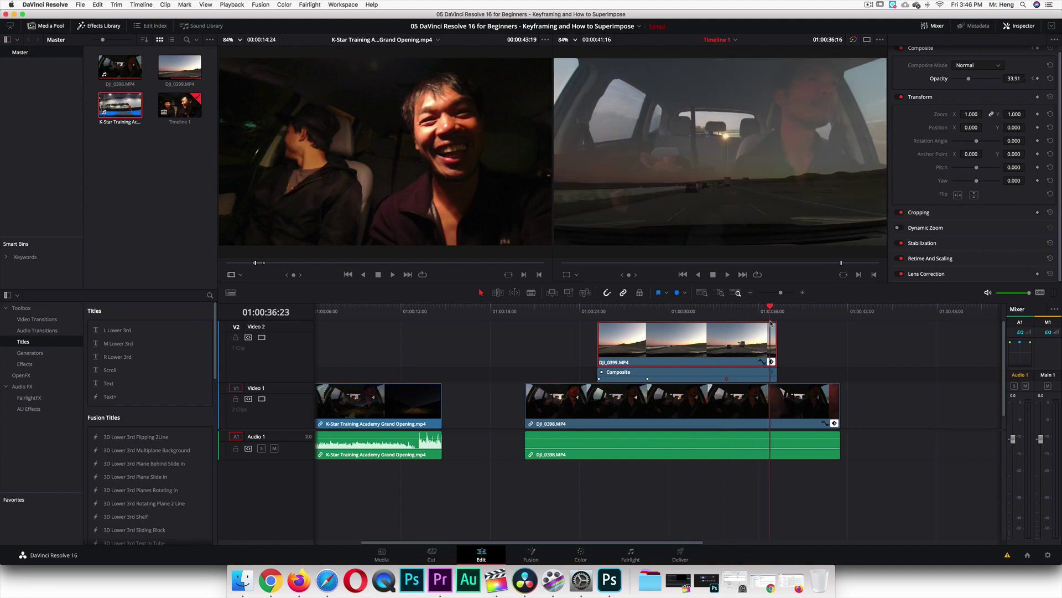
{"action": "left_click_drag", "start_coordinate": [770, 323], "coordinate": [778, 323]}
{"action": "left_click", "coordinate": [1037, 79]}
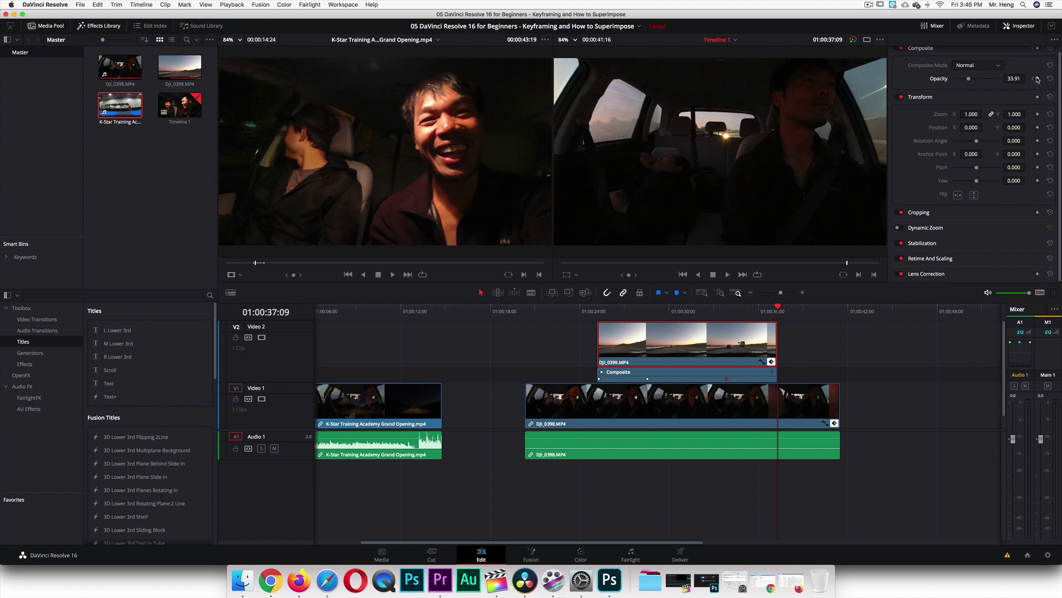
{"action": "left_click_drag", "start_coordinate": [968, 79], "coordinate": [951, 82]}
{"action": "left_click_drag", "start_coordinate": [521, 315], "coordinate": [679, 342]}
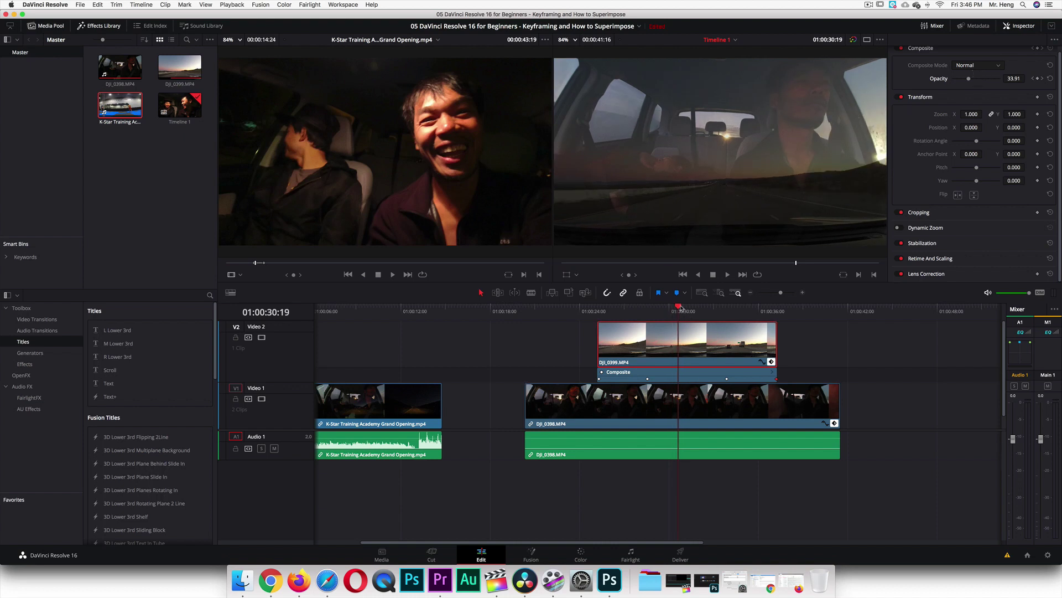
{"action": "left_click_drag", "start_coordinate": [679, 308], "coordinate": [727, 321]}
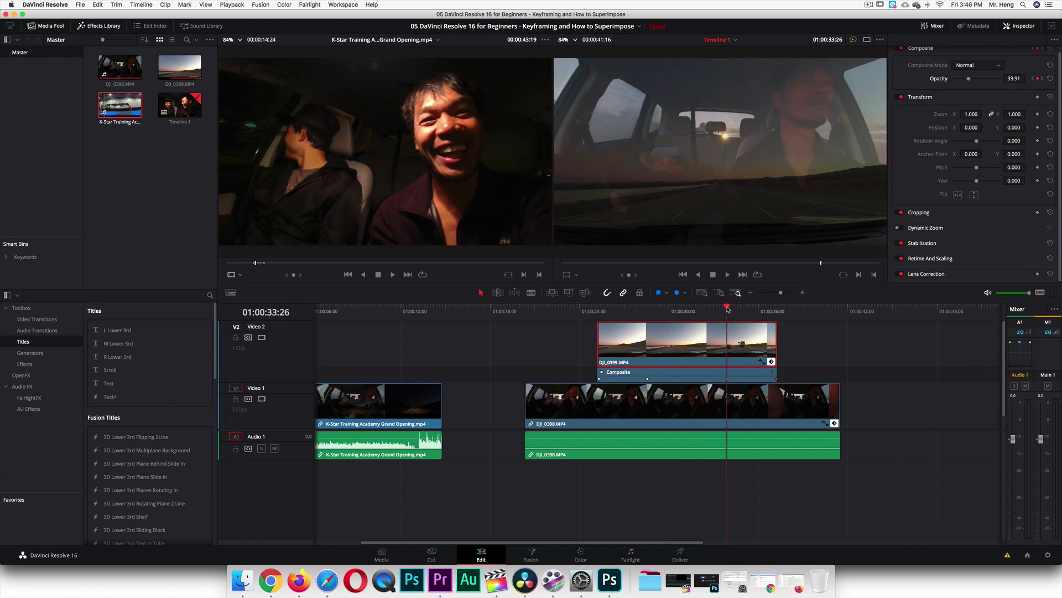
{"action": "left_click_drag", "start_coordinate": [727, 308], "coordinate": [791, 308]}
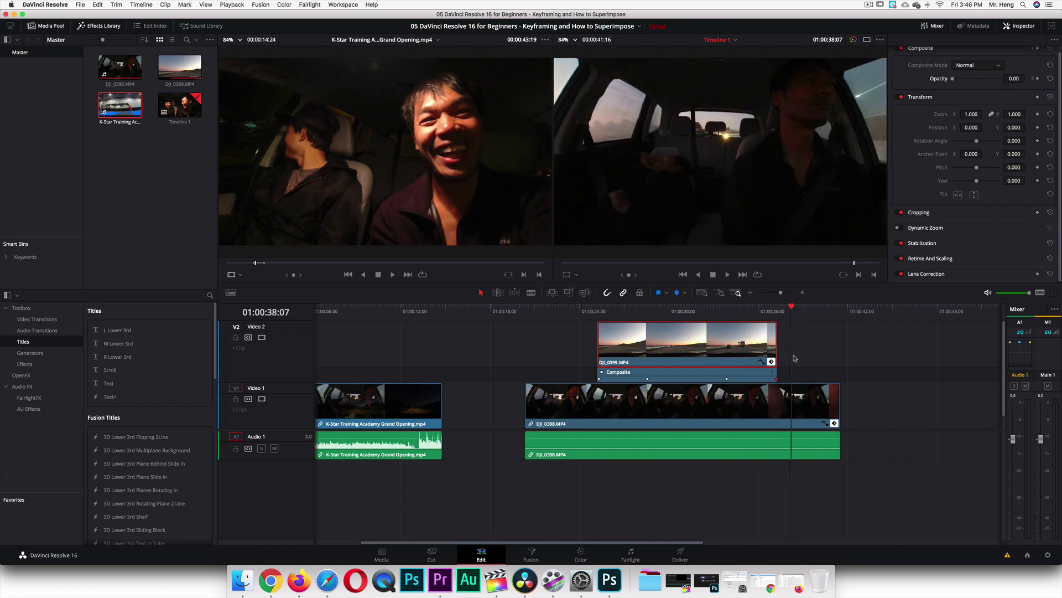